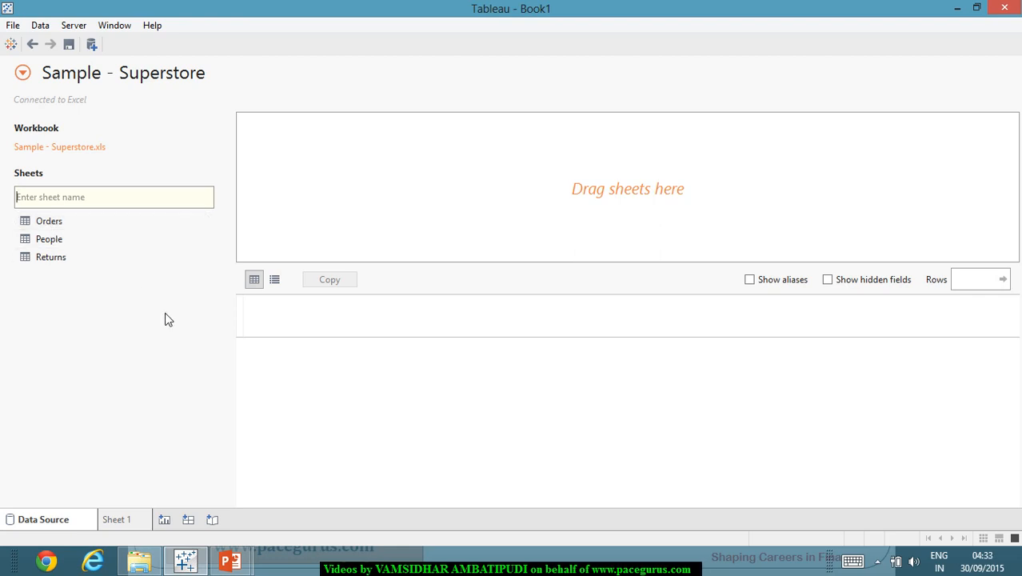
Step: Add the Orders sheet to the Superstore data source and open Sheet 1
click(132, 519)
click(67, 524)
double_click(54, 228)
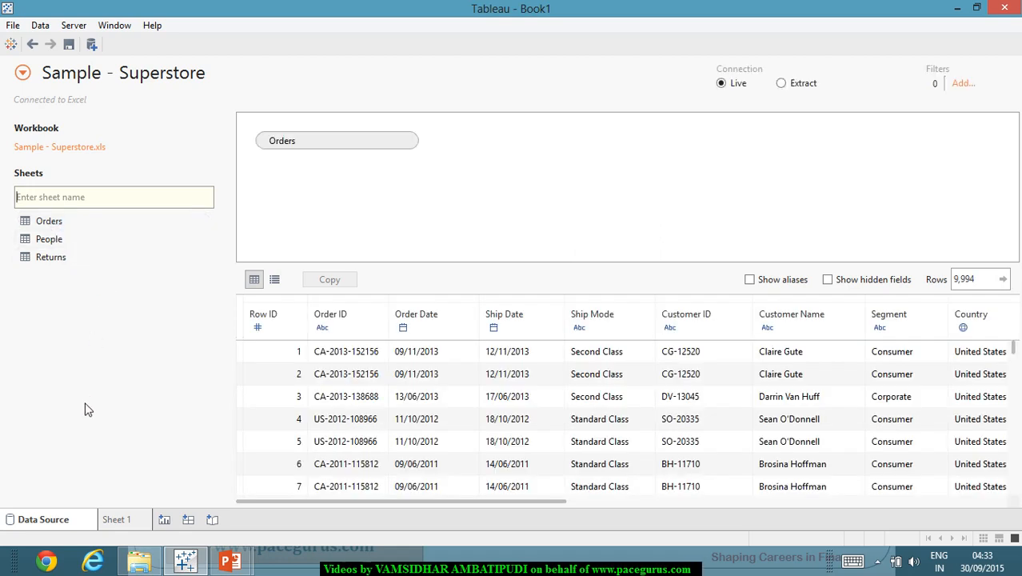
click(120, 521)
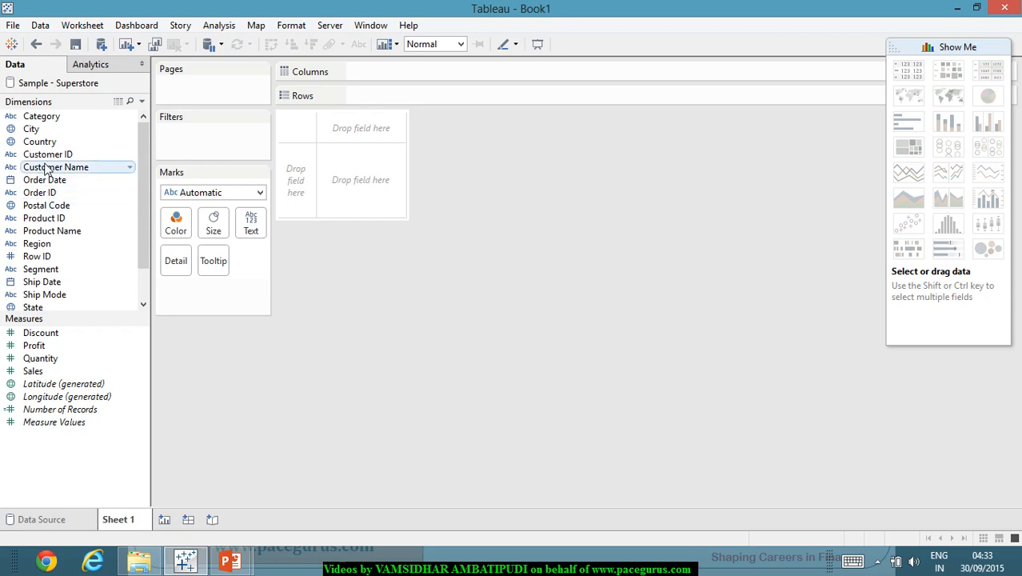
Step: Build a horizontal bar chart with Category and Sub-Category as rows and Sales as columns
drag(84, 122, 424, 99)
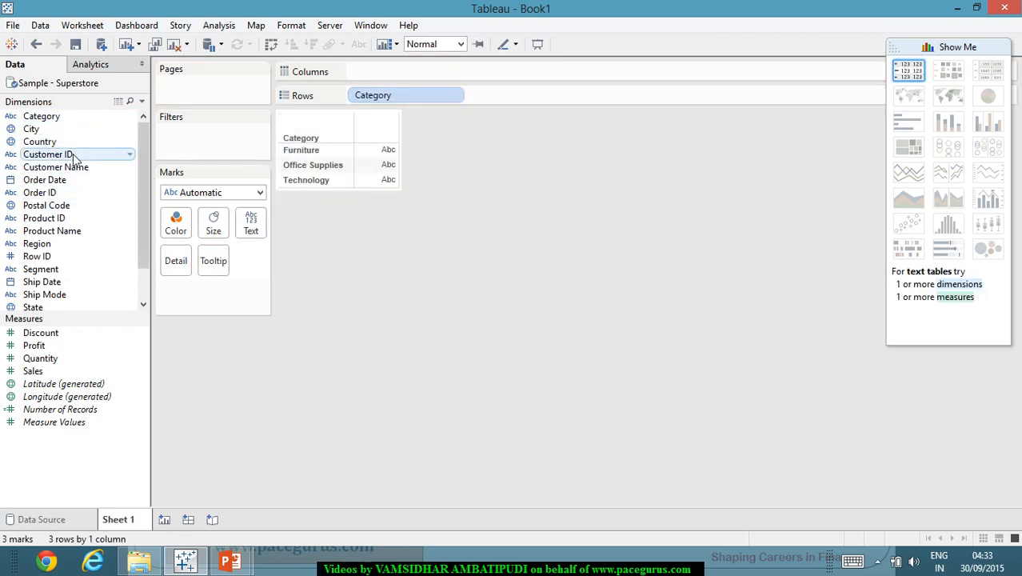
scroll(73, 244, down, 1)
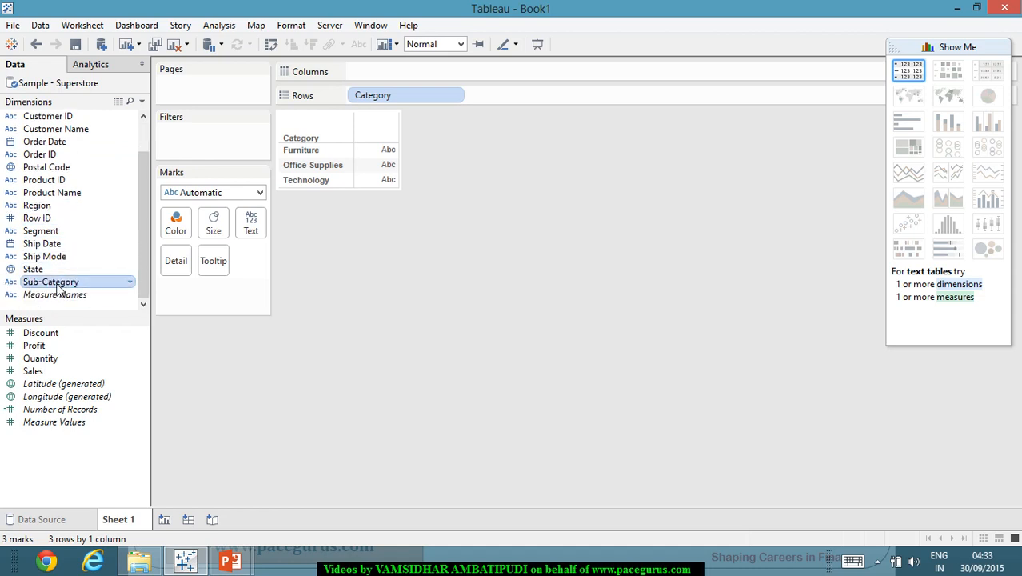
drag(56, 282, 575, 98)
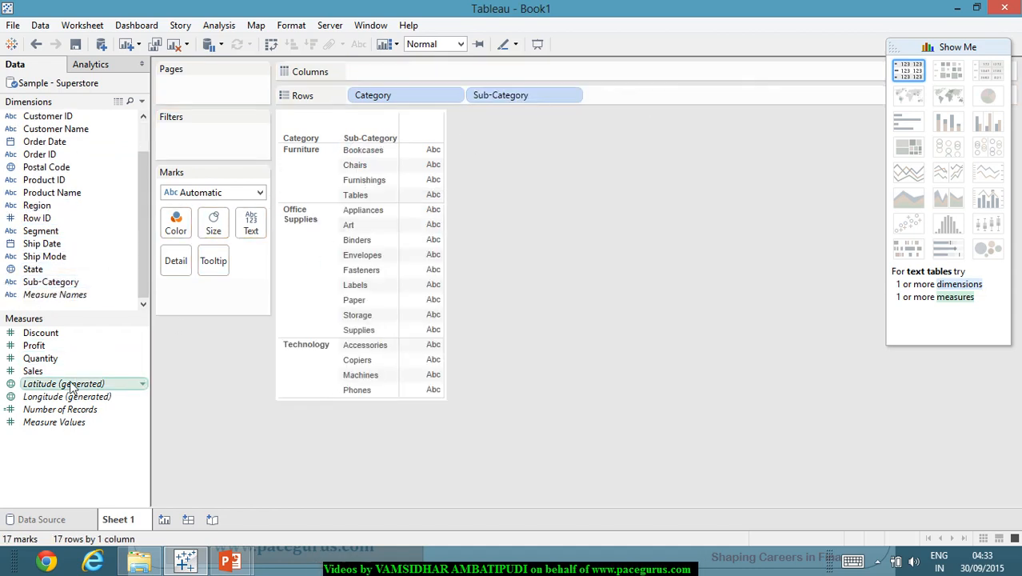
drag(82, 370, 414, 68)
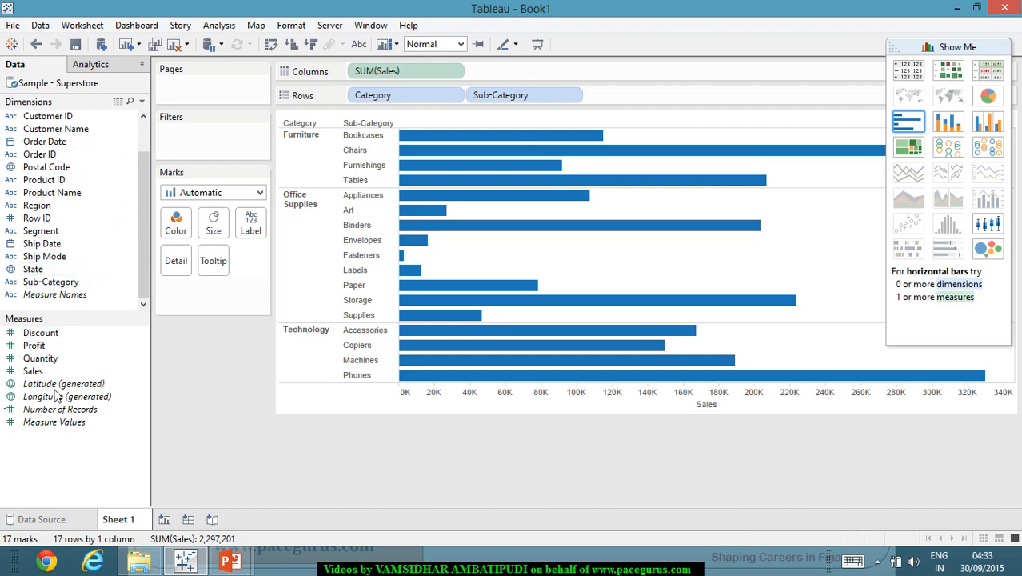
Step: Set the default colour palette of the Sales measure to Orange
click(142, 372)
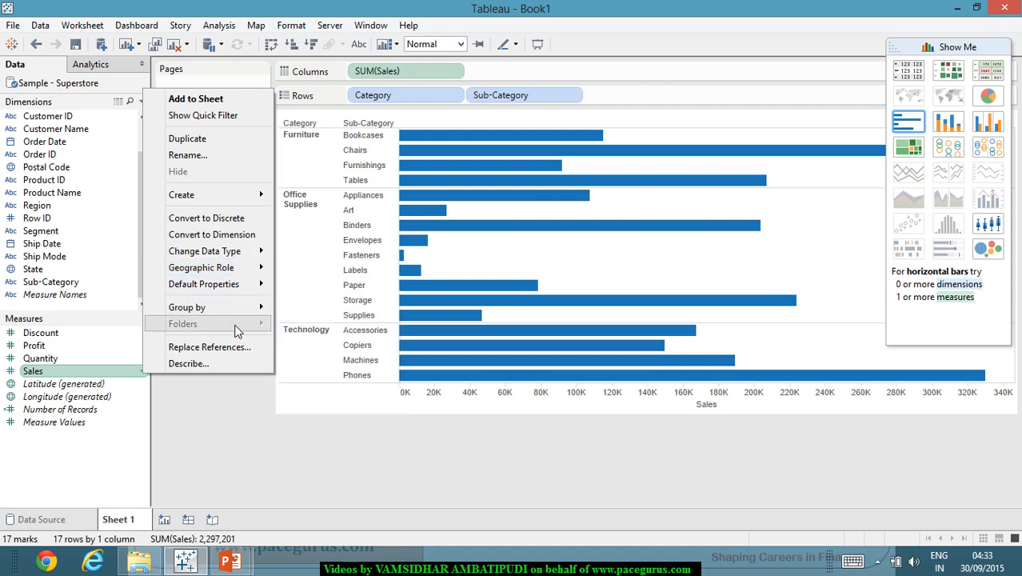
mouse_move(248, 292)
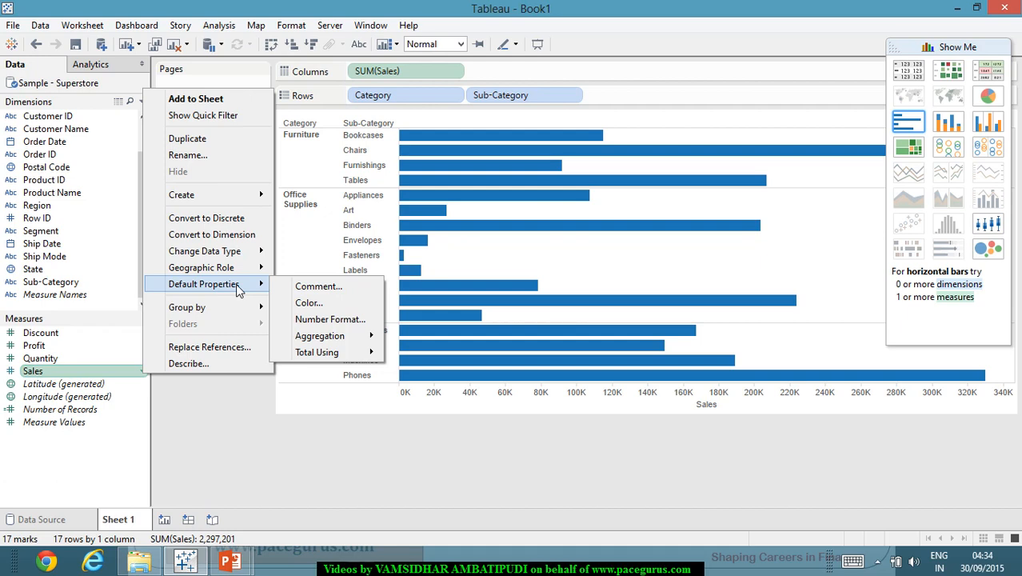
click(334, 307)
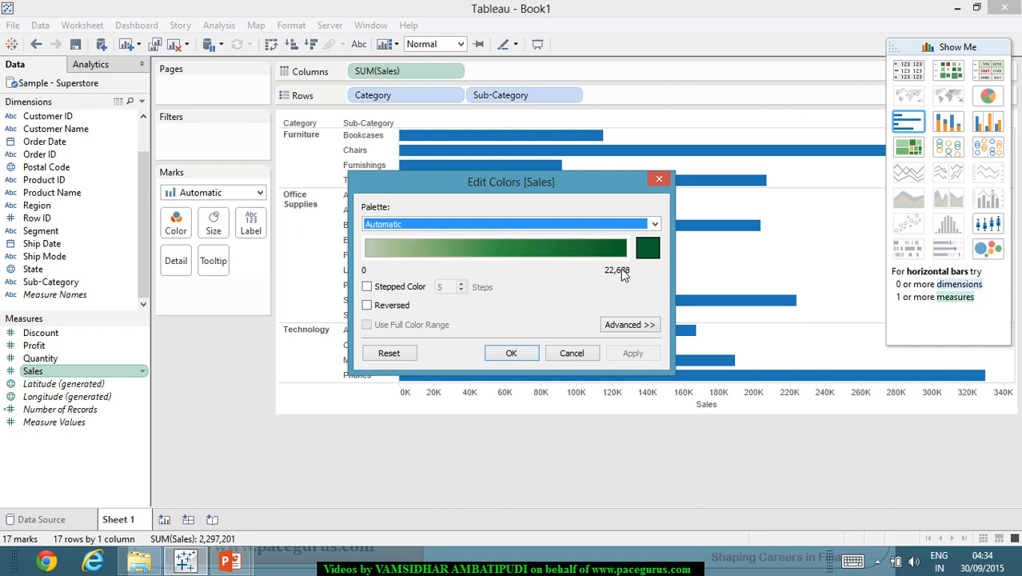
click(655, 224)
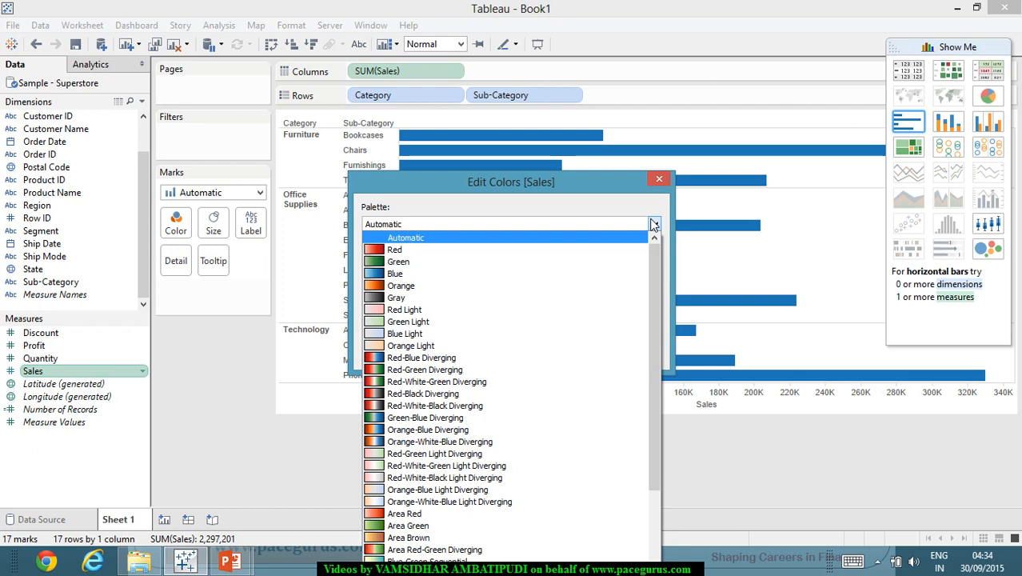
click(571, 293)
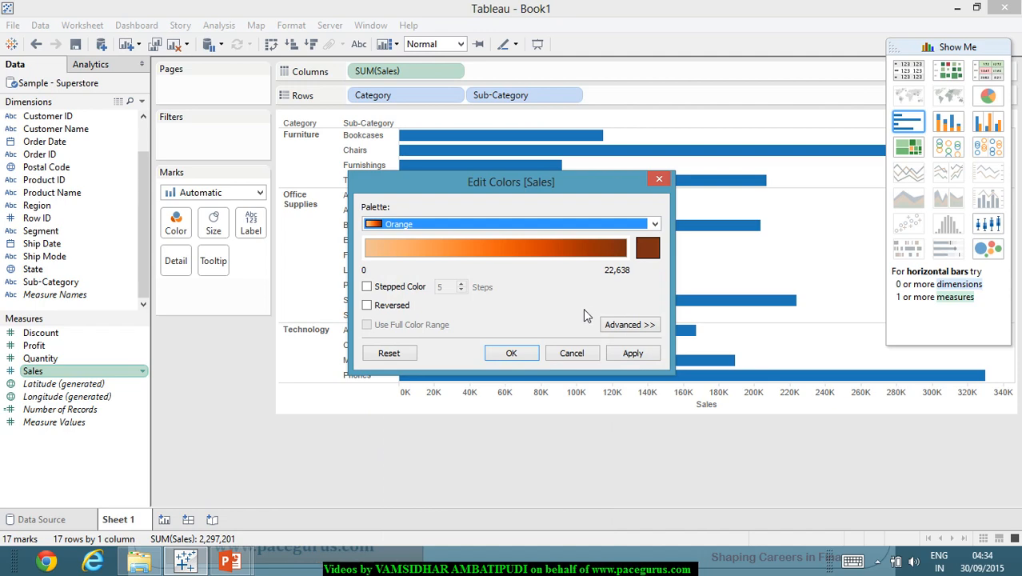
click(630, 353)
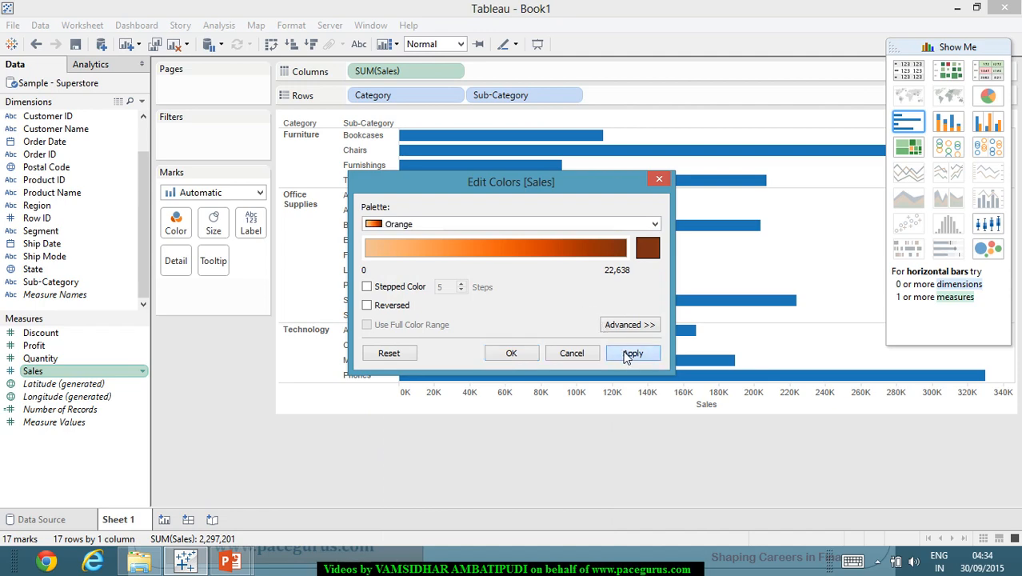
click(511, 354)
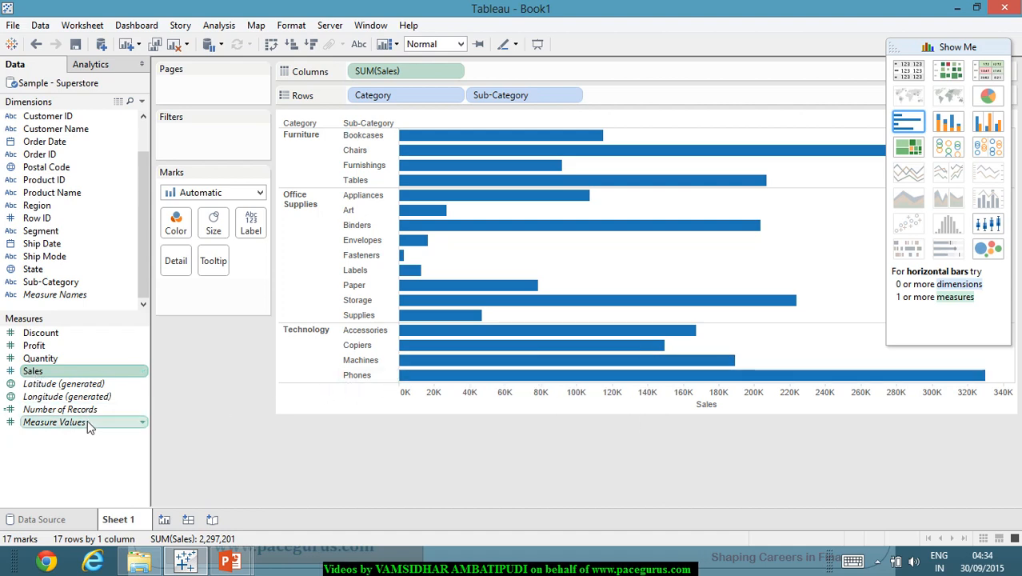
Step: Try colouring the bars by Sales and by Profit, and remove the colour encoding
mouse_move(36, 373)
mouse_down()
mouse_move(195, 227)
mouse_move(176, 223)
mouse_up()
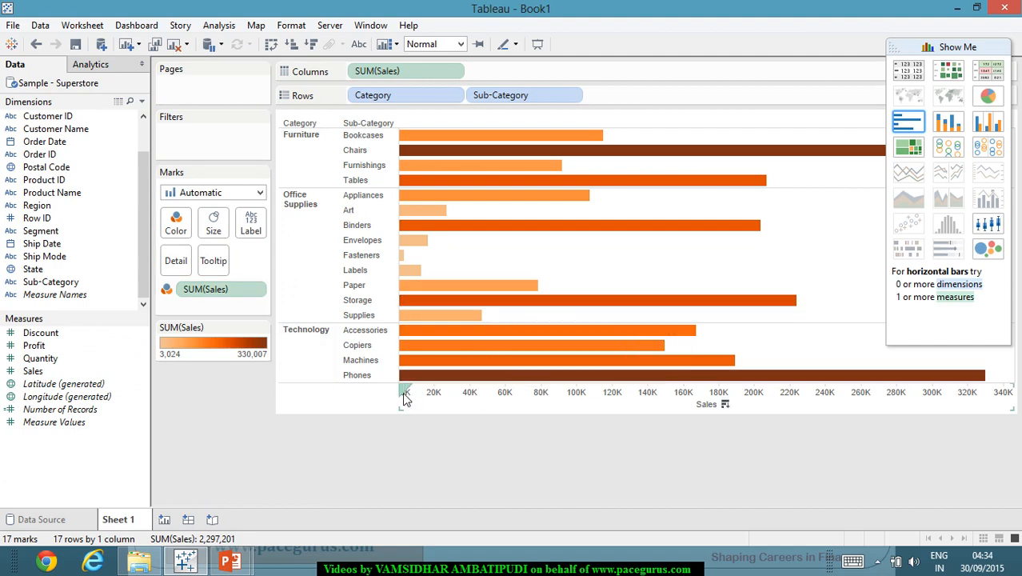
drag(205, 290, 176, 226)
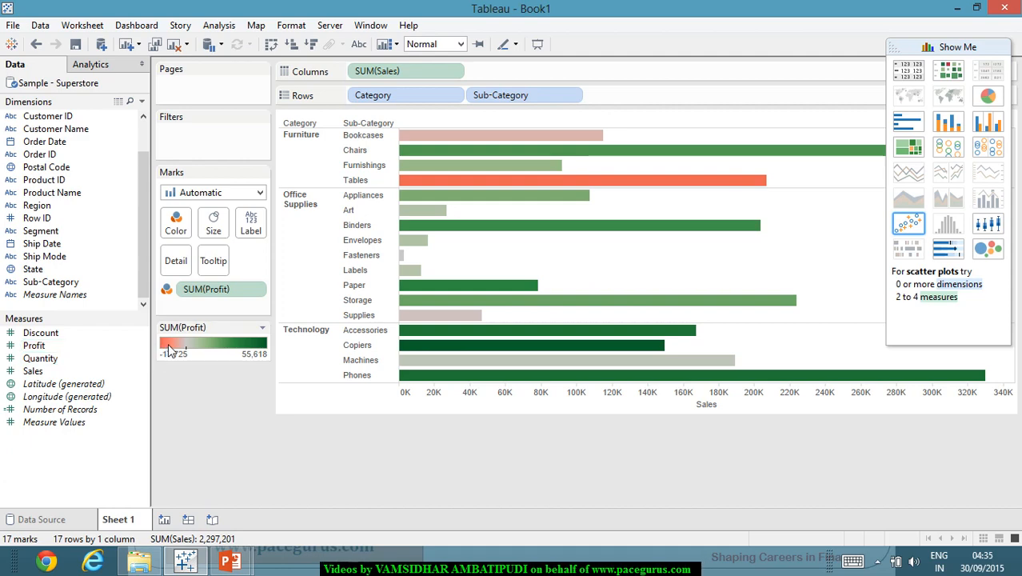
drag(196, 290, 89, 384)
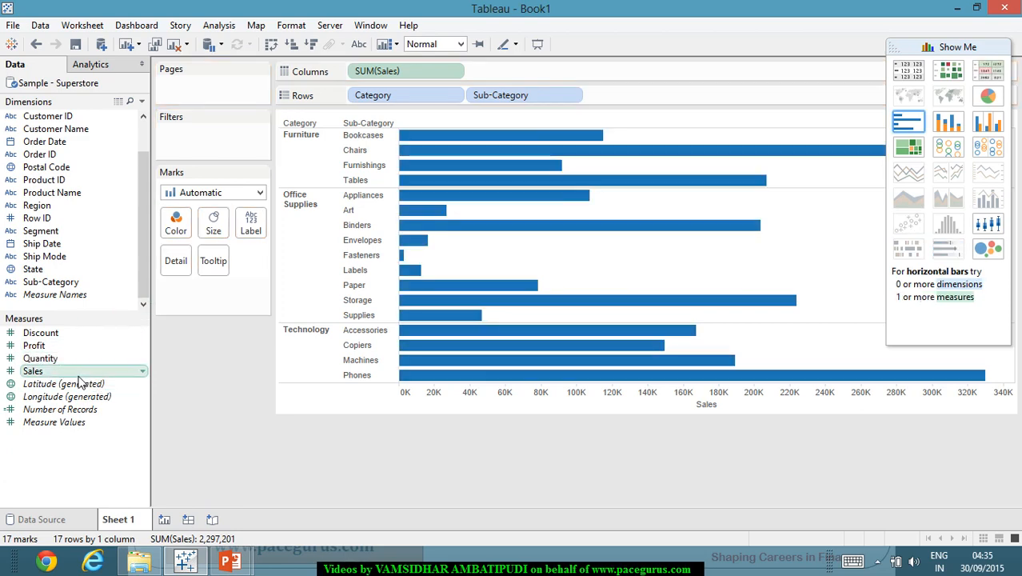
Step: Review the default number format options for the Sales measure and close them without changes
click(143, 371)
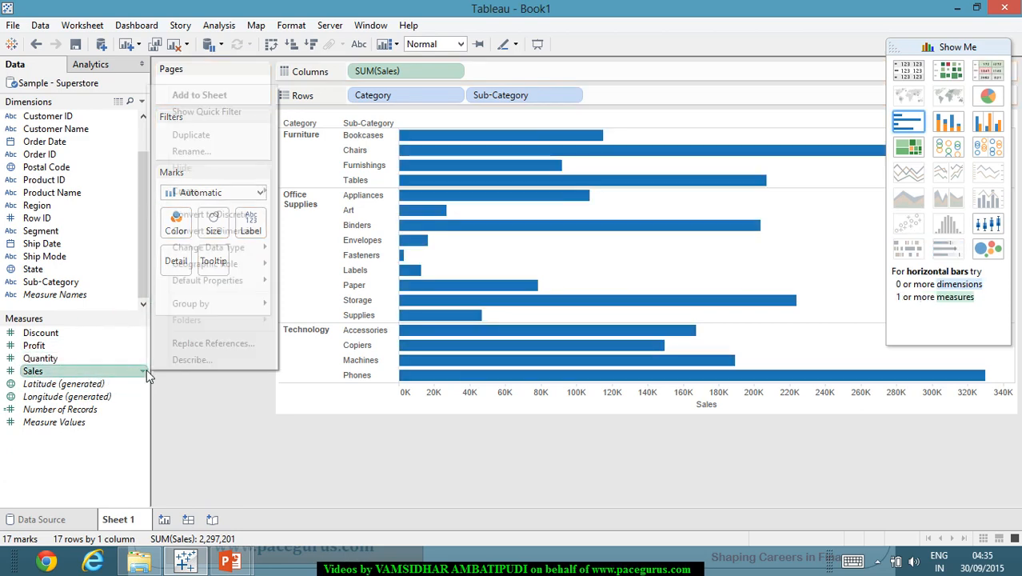
mouse_move(260, 280)
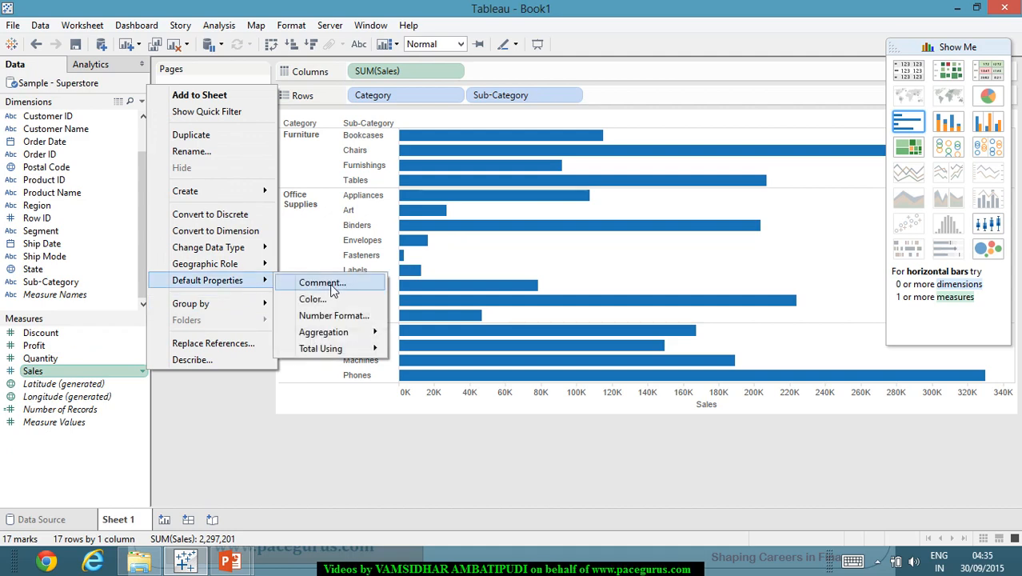
click(359, 318)
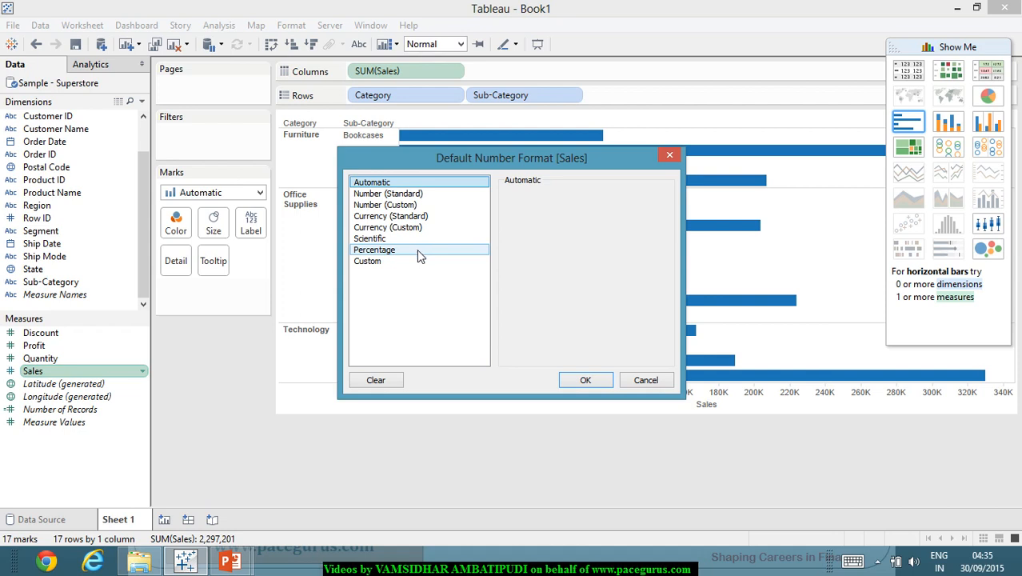
click(631, 382)
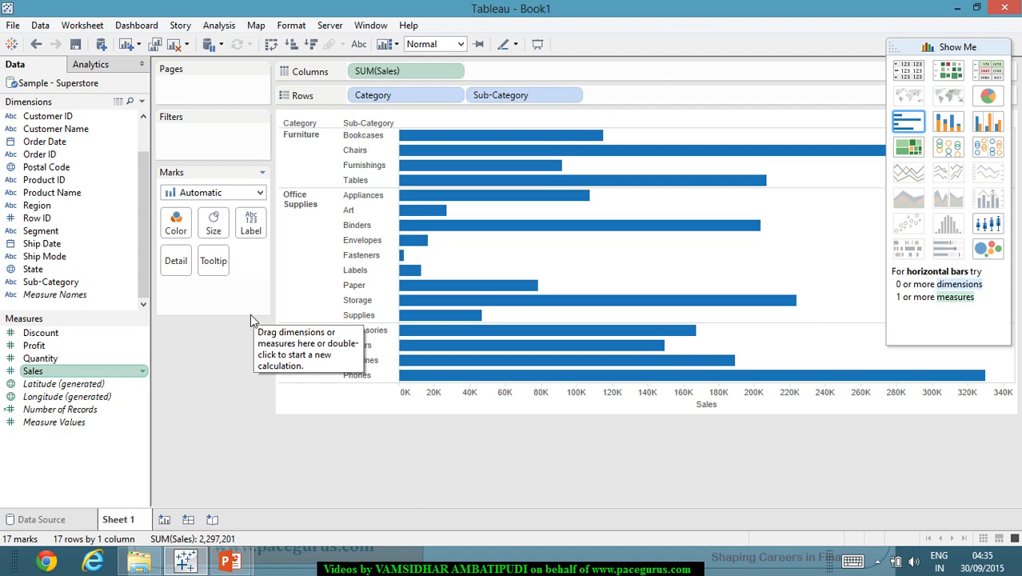
click(182, 27)
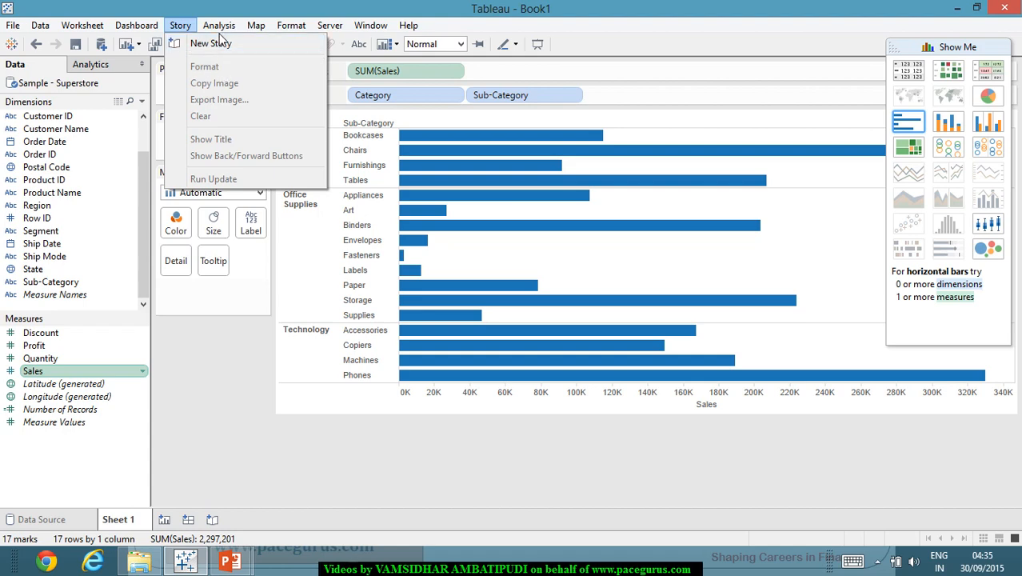
click(180, 24)
click(136, 25)
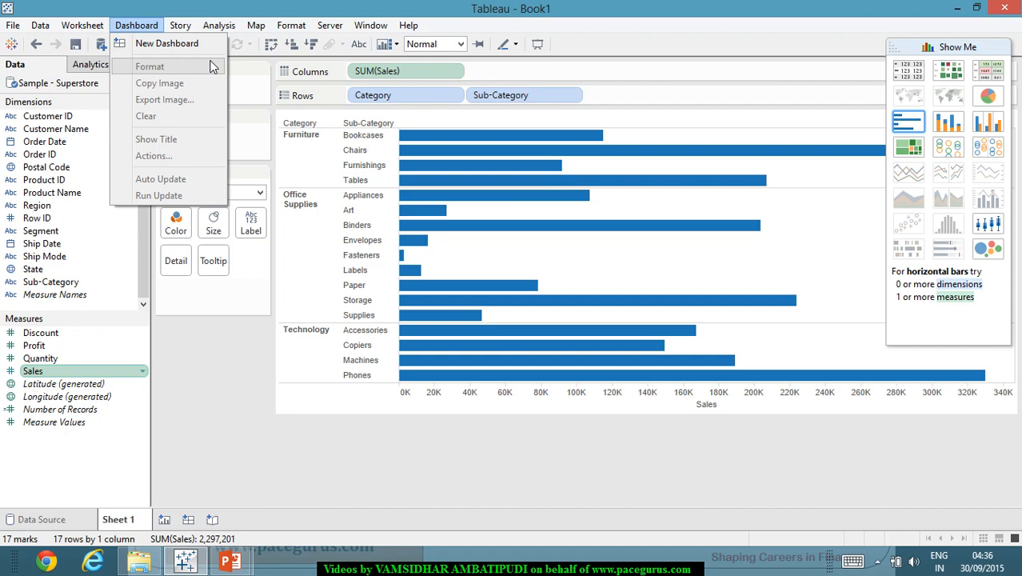
click(122, 520)
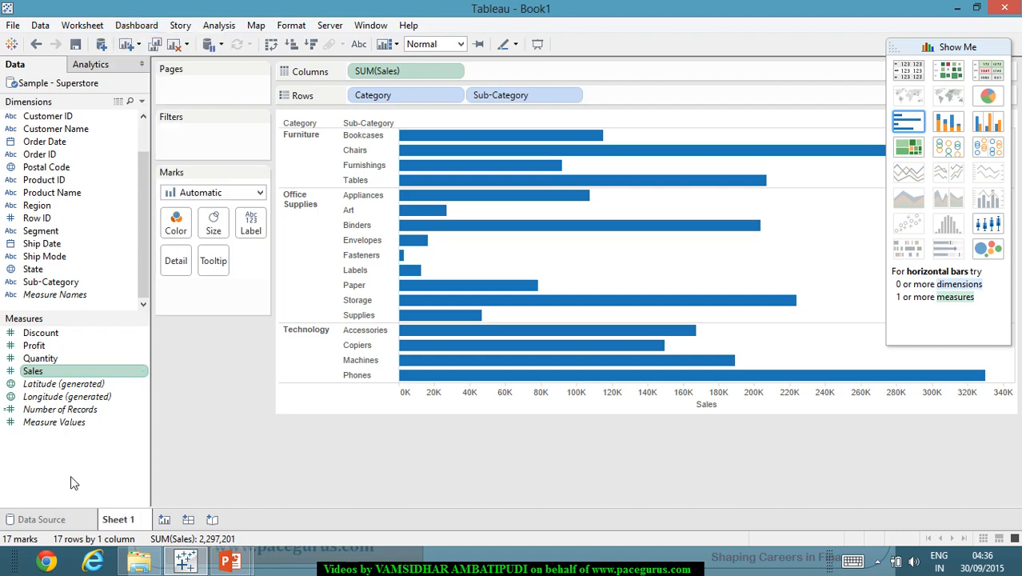
Step: Open the worksheet's font formatting and set the default row header font colour to dark red
click(217, 25)
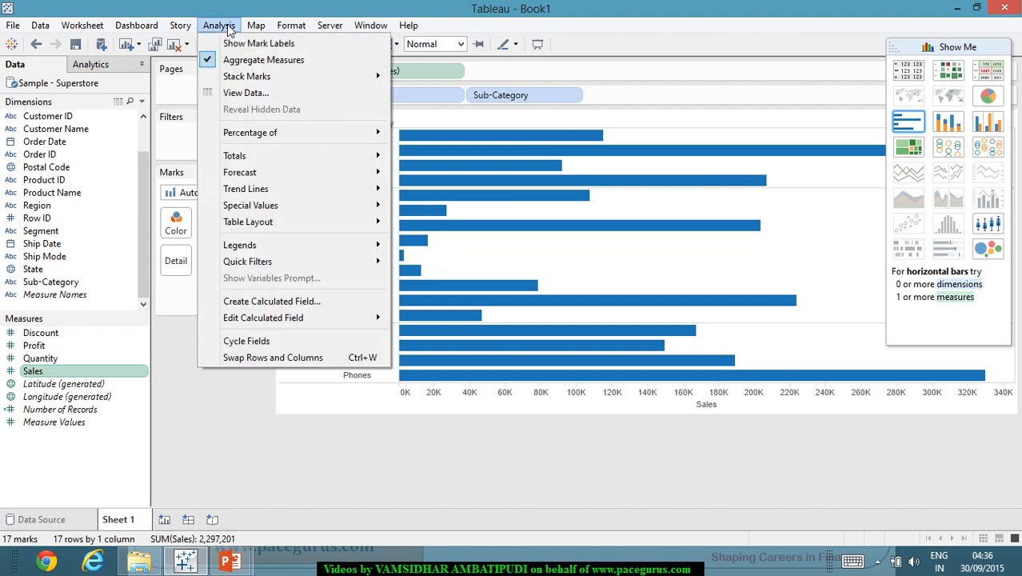
mouse_move(293, 27)
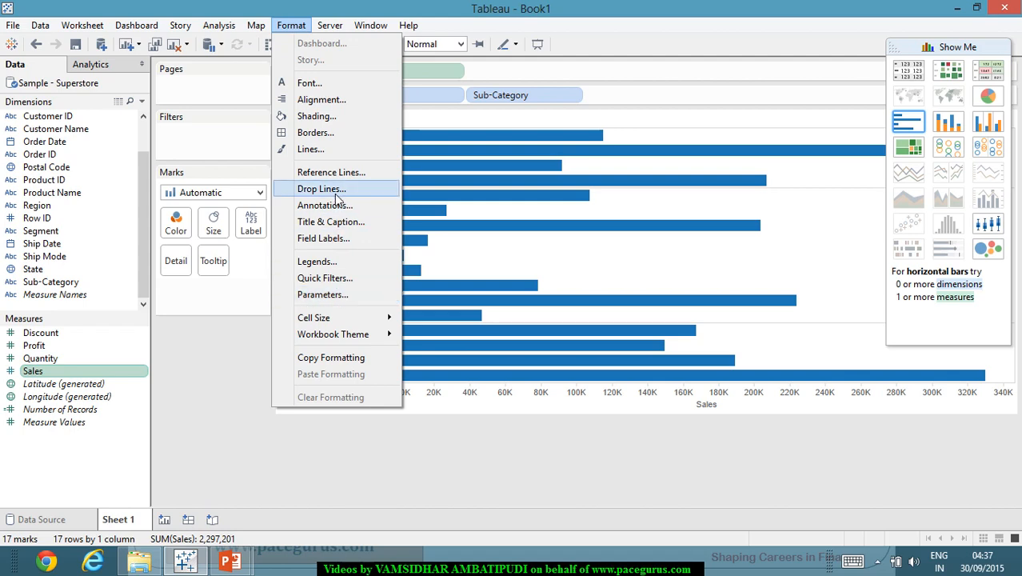
click(347, 83)
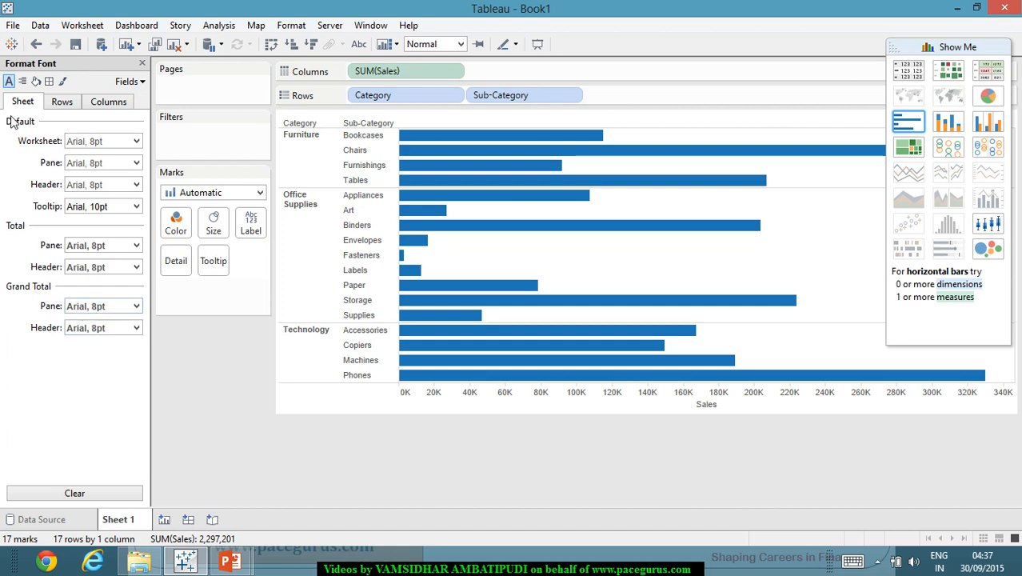
click(61, 103)
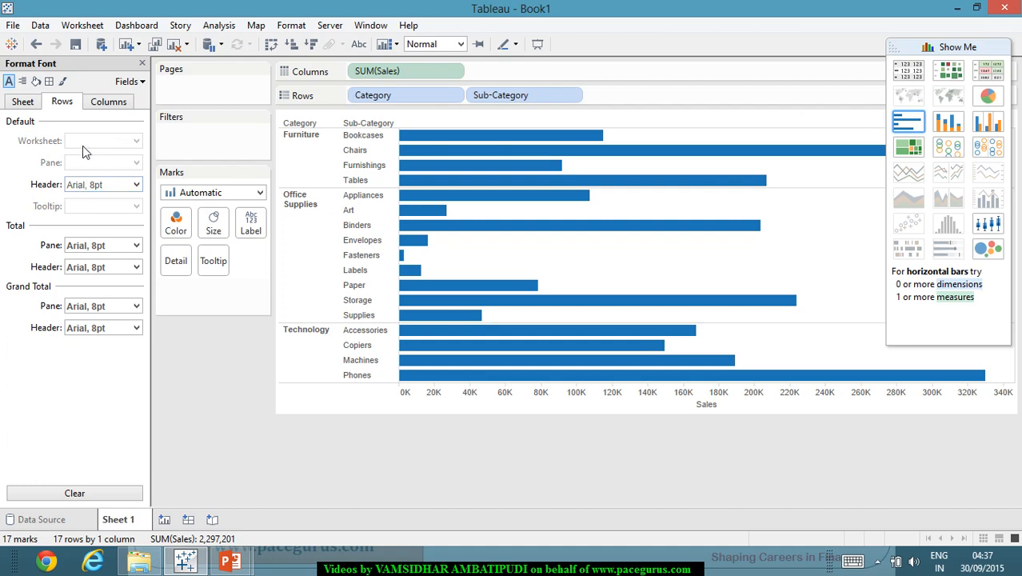
click(29, 102)
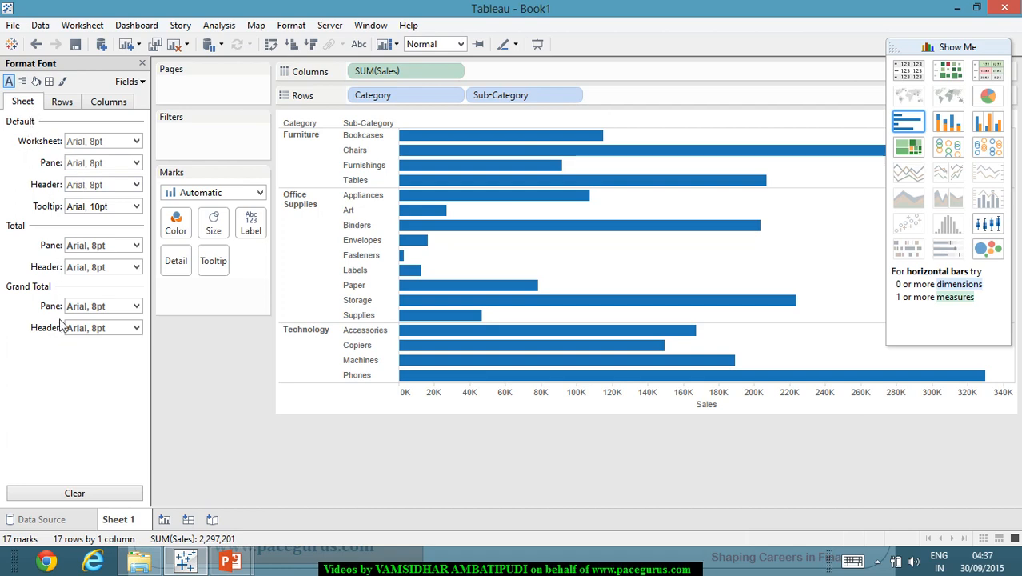
click(58, 104)
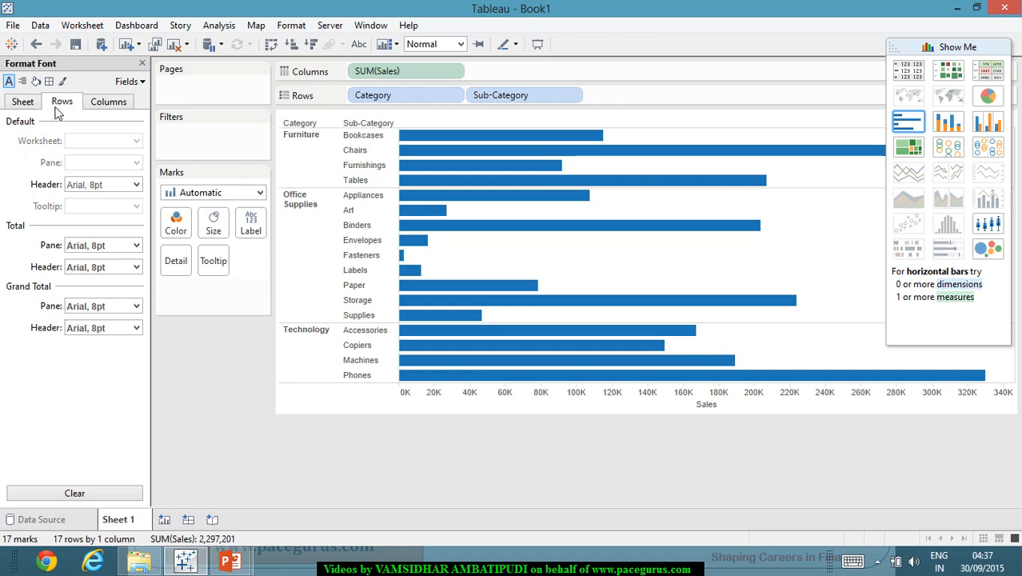
click(136, 187)
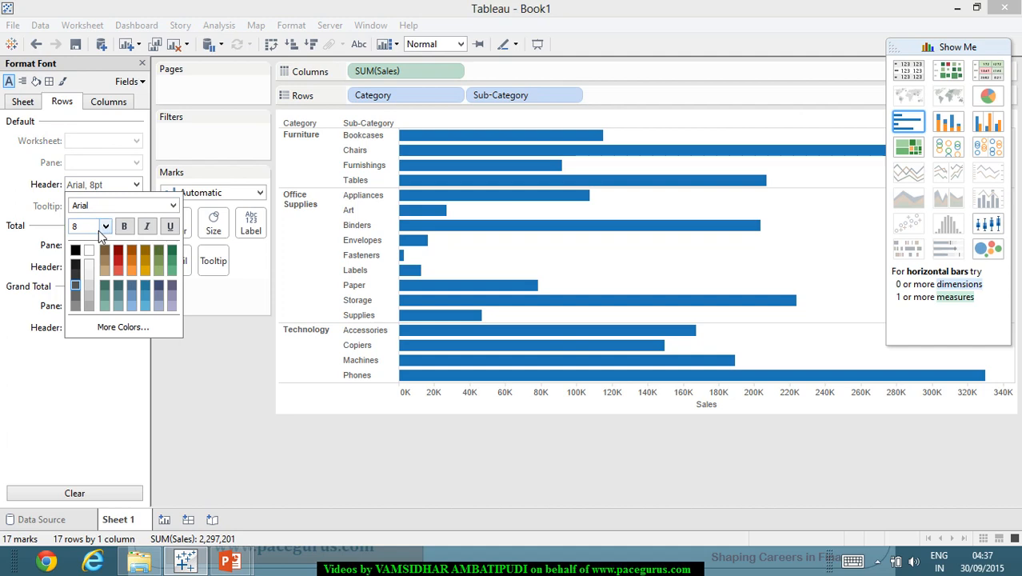
click(119, 253)
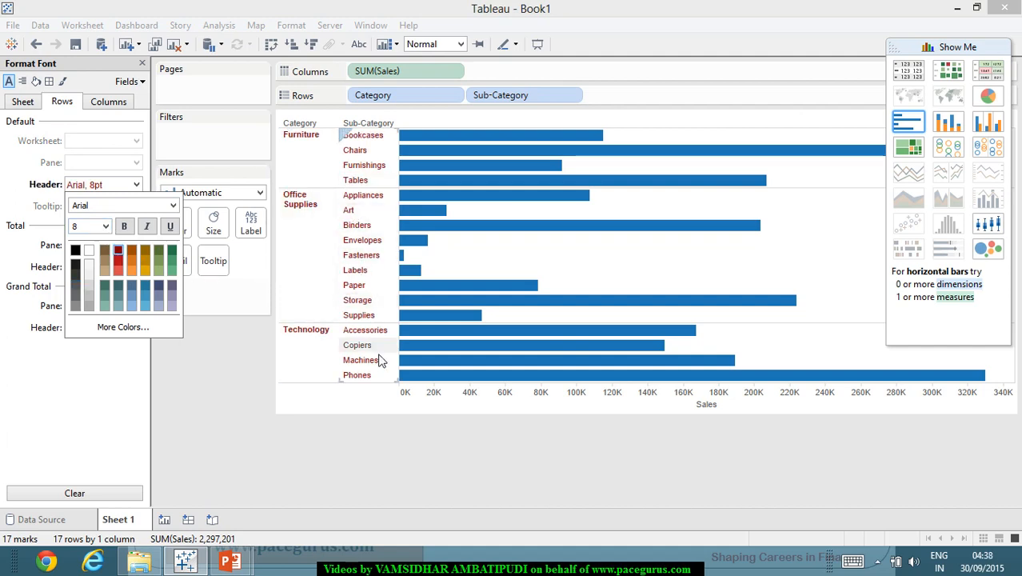
click(183, 387)
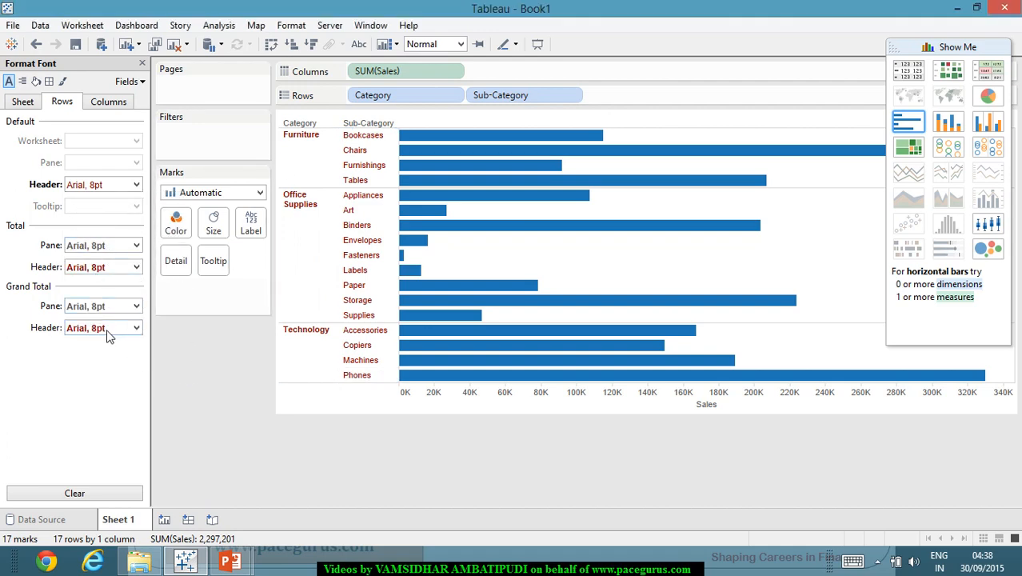
Step: Set the default column header font colour to dark green
click(112, 104)
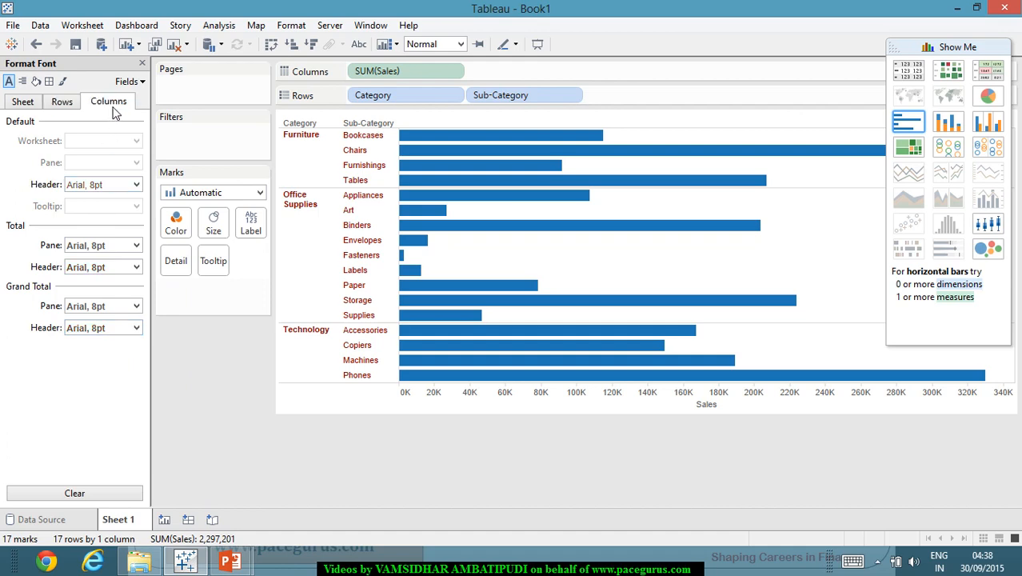
click(136, 185)
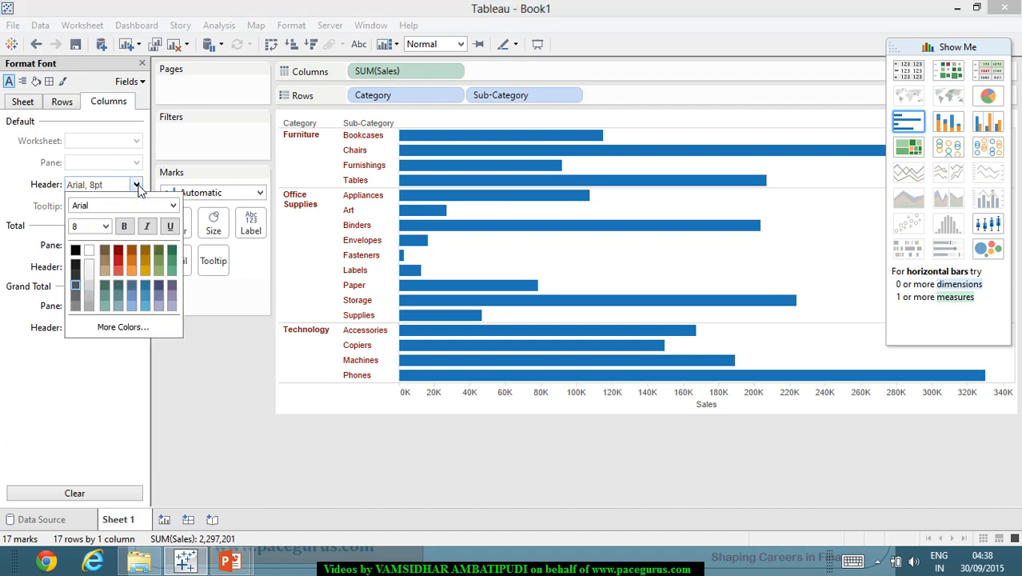
click(172, 252)
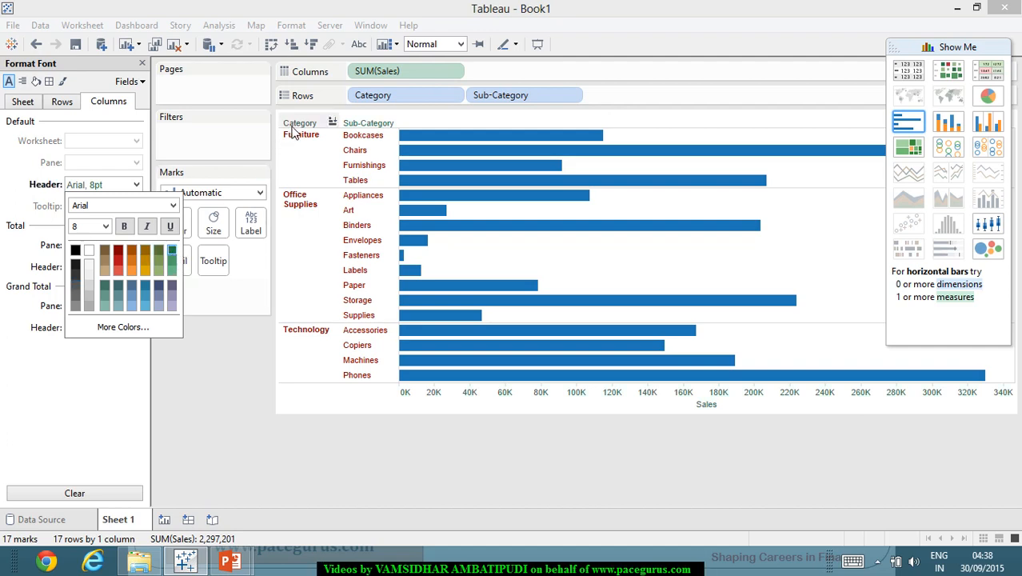
click(206, 361)
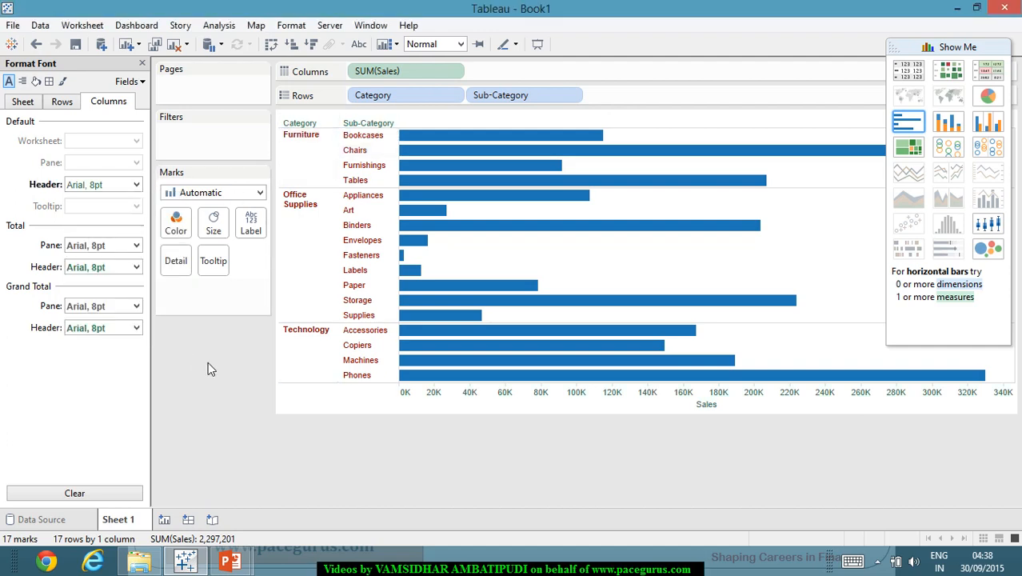
click(330, 265)
click(292, 27)
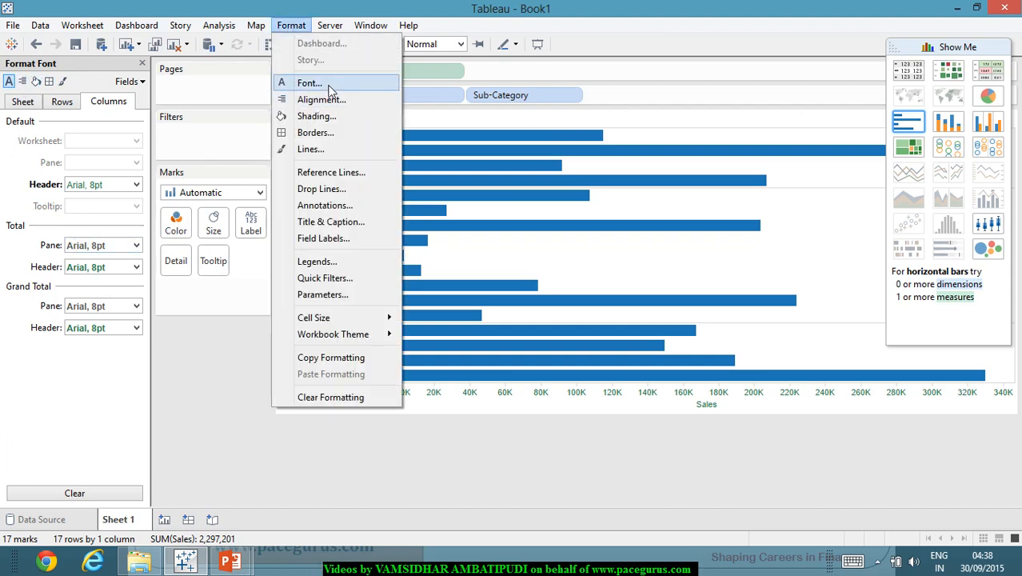
click(174, 427)
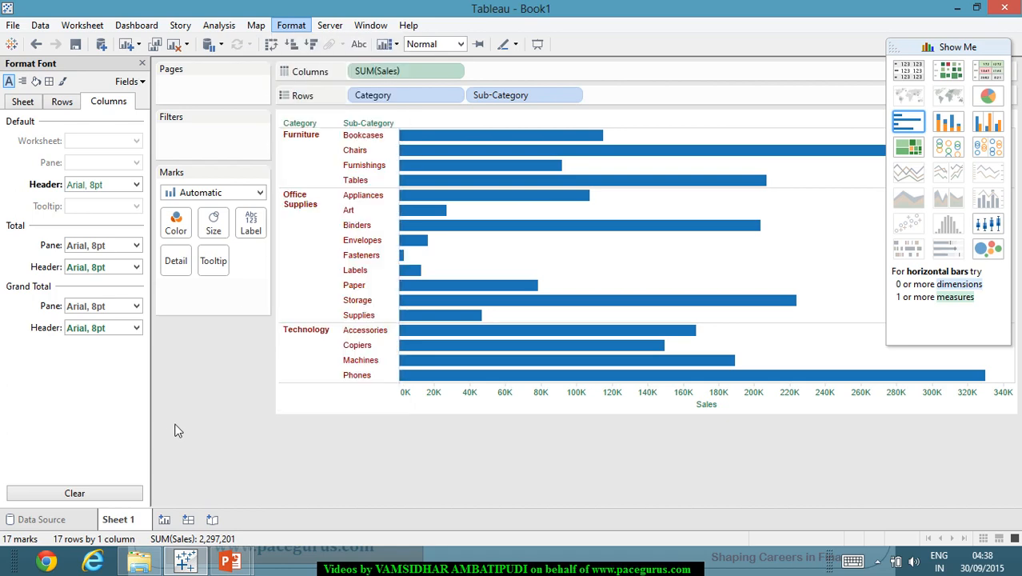
Step: Open the border formatting and try solid, dashed and dotted lines for the columns' default cell border
click(49, 82)
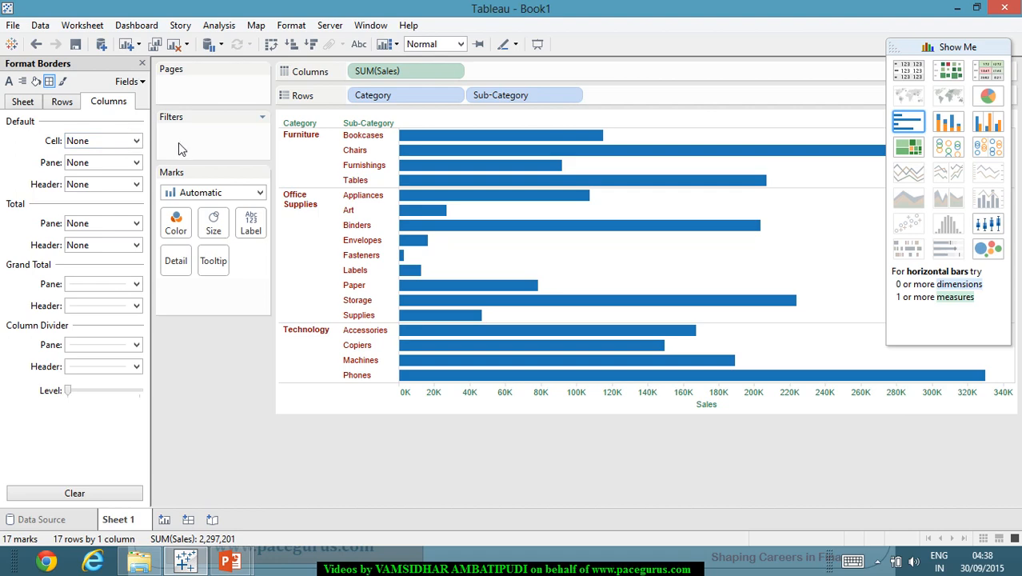
click(135, 141)
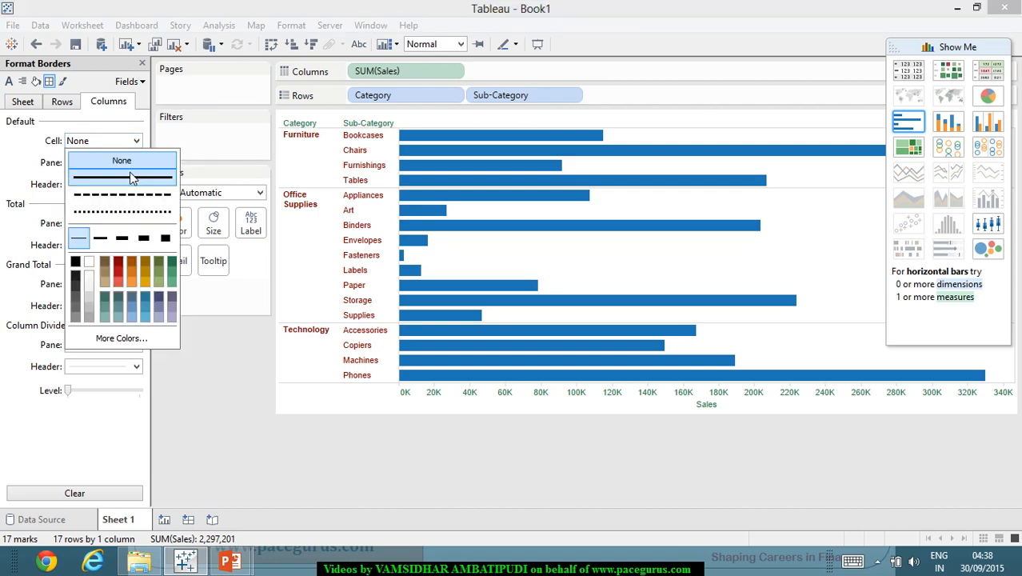
click(153, 179)
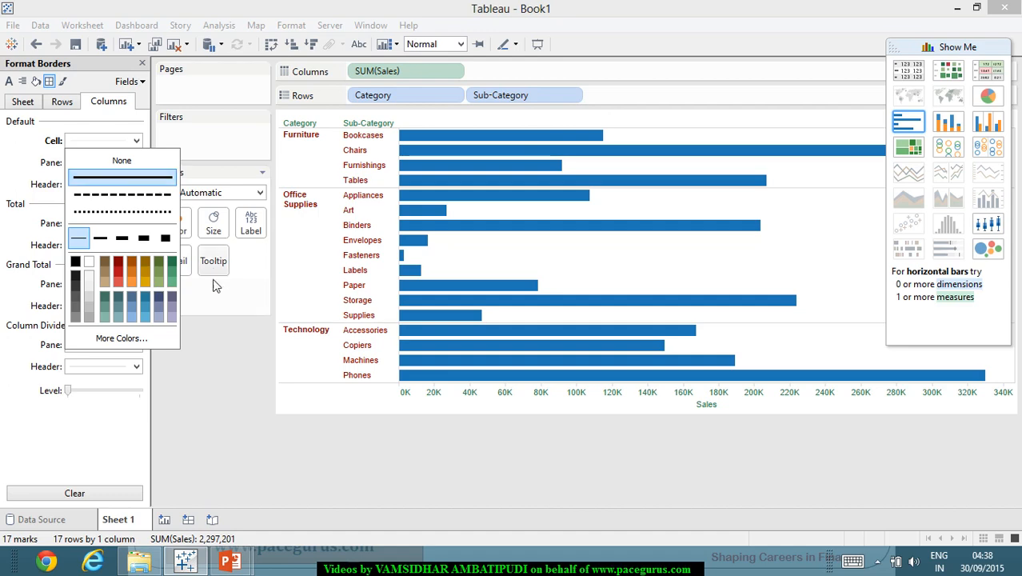
click(155, 194)
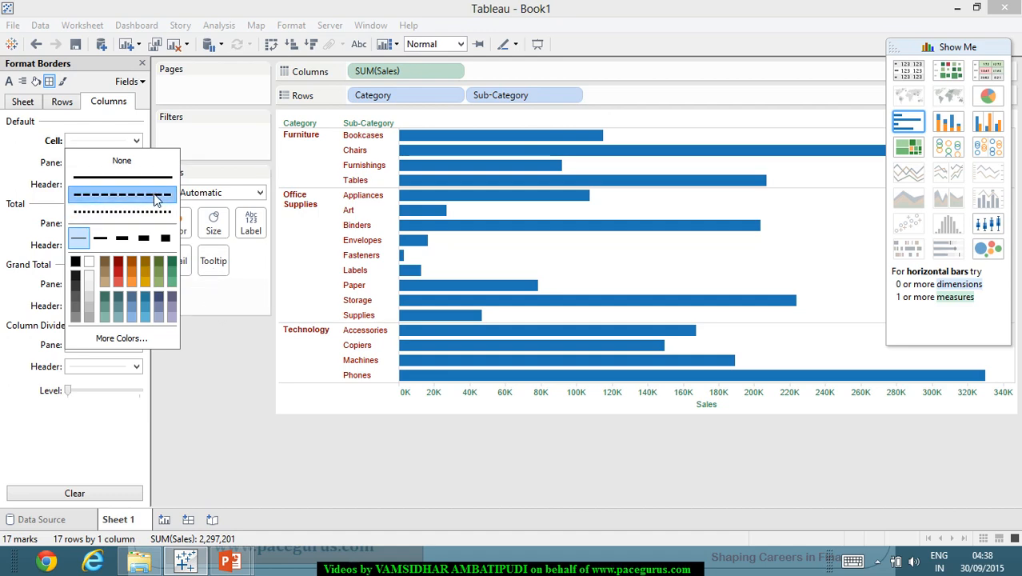
click(156, 213)
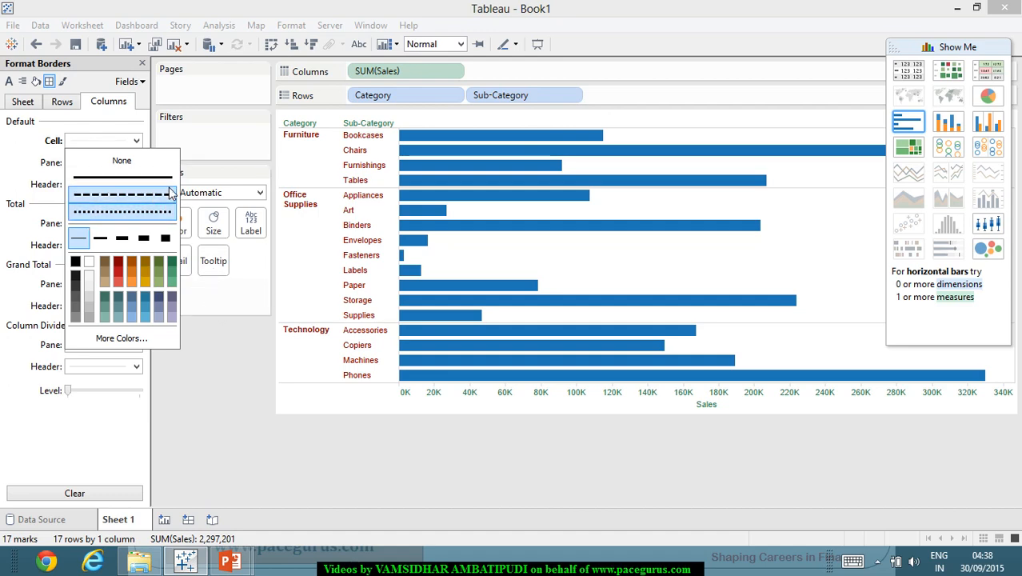
click(214, 146)
Step: Set the default cell border for the whole sheet to a solid line
click(24, 107)
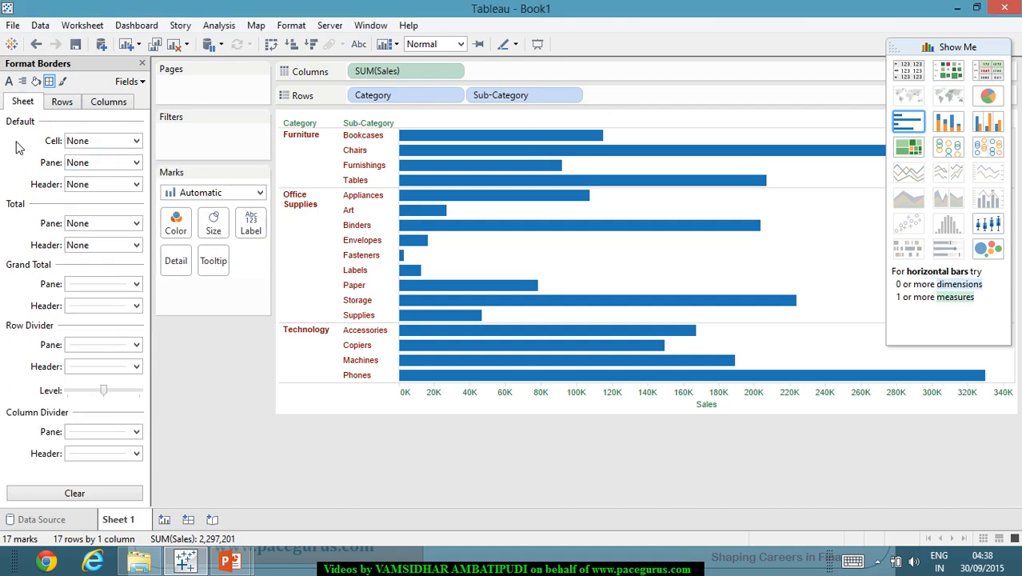
click(135, 142)
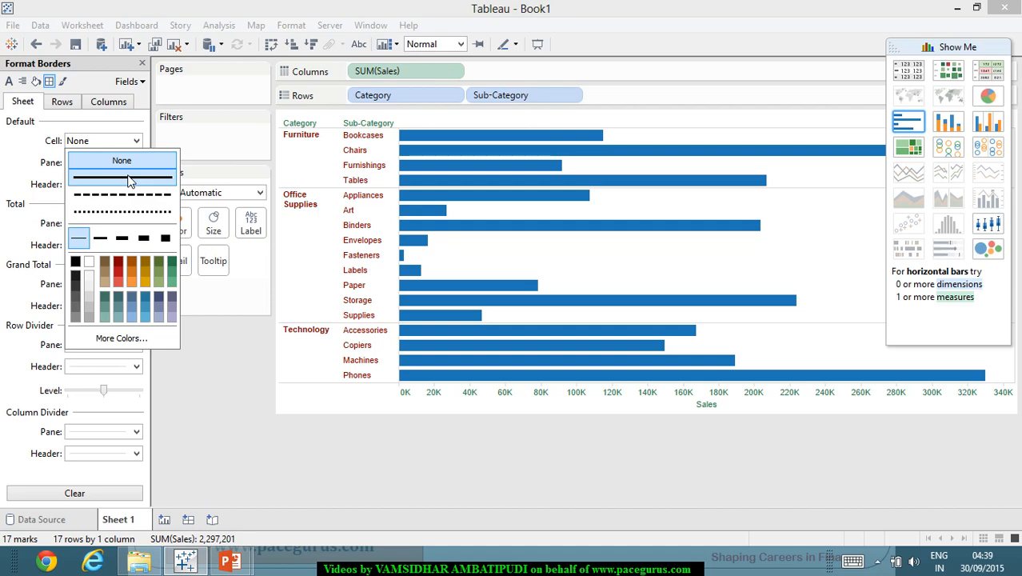
click(132, 177)
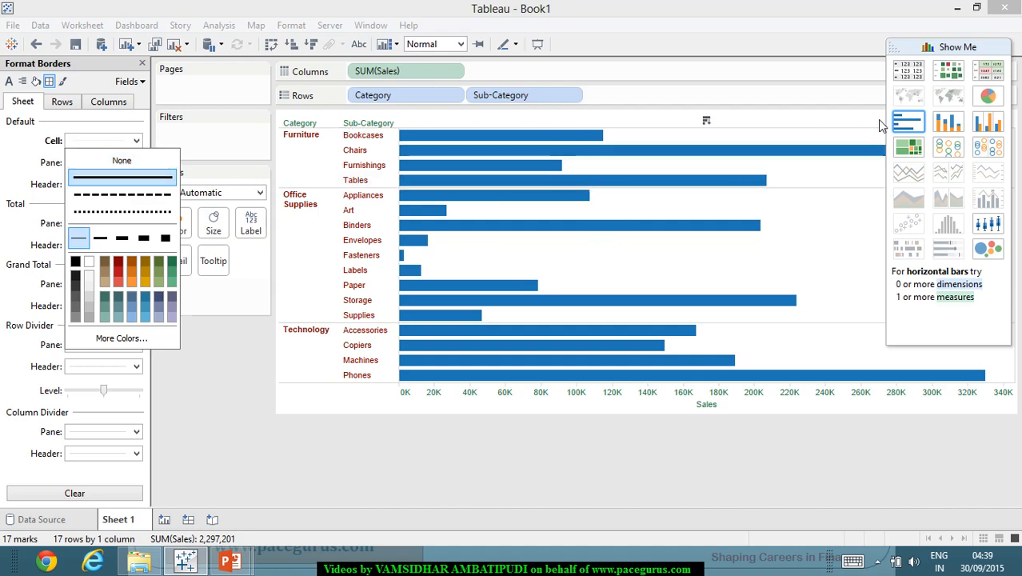
Step: Change the bar chart to a text table and colour the sheet's default cell border black
click(909, 70)
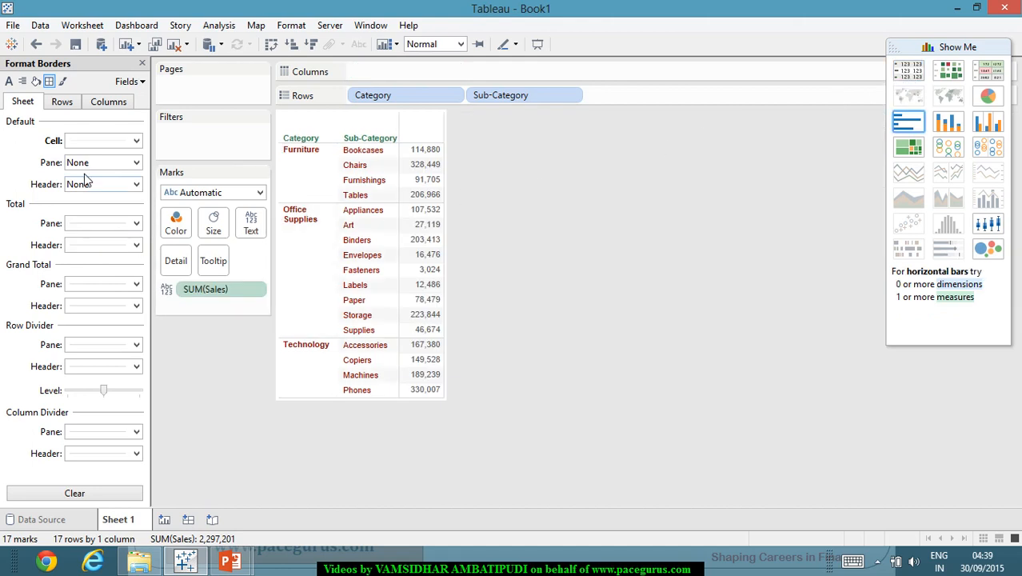
click(136, 141)
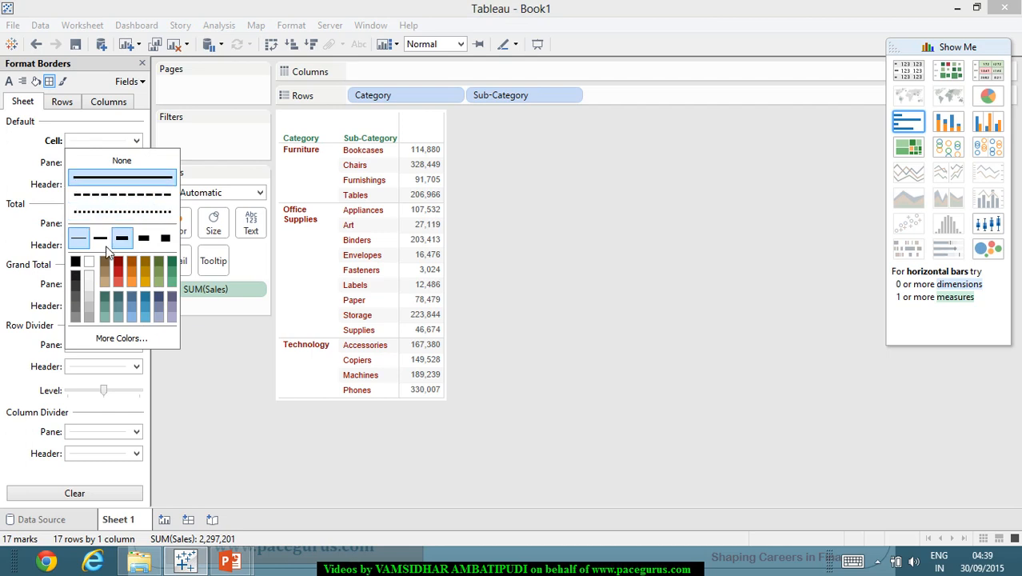
click(76, 262)
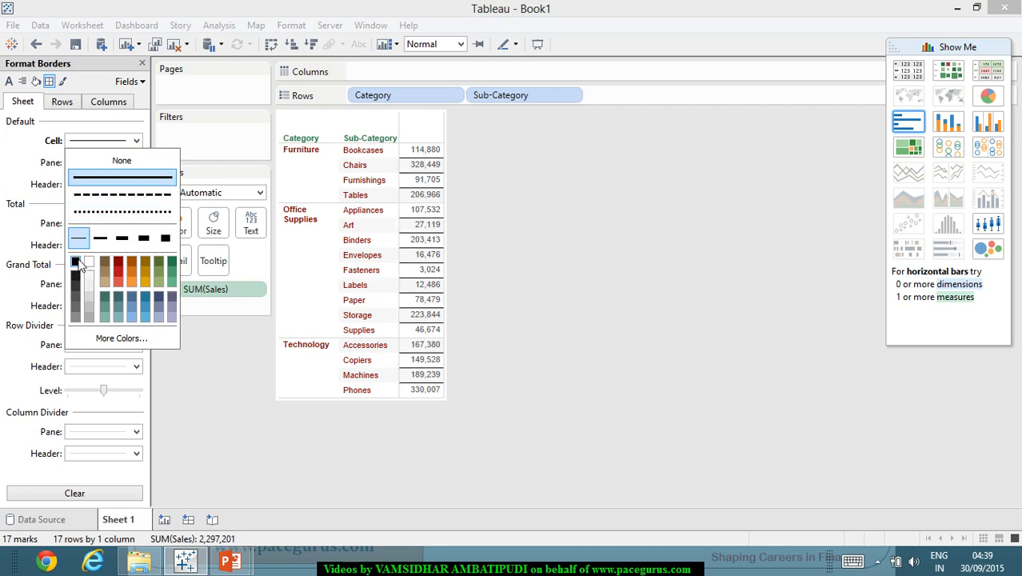
click(504, 217)
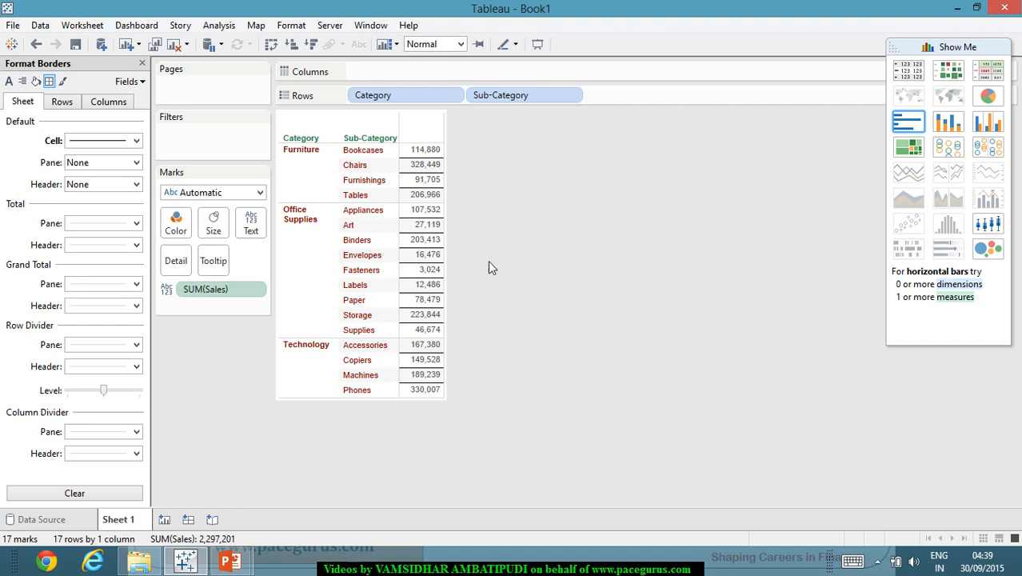
Step: Set the sheet's default cell border to None
click(136, 141)
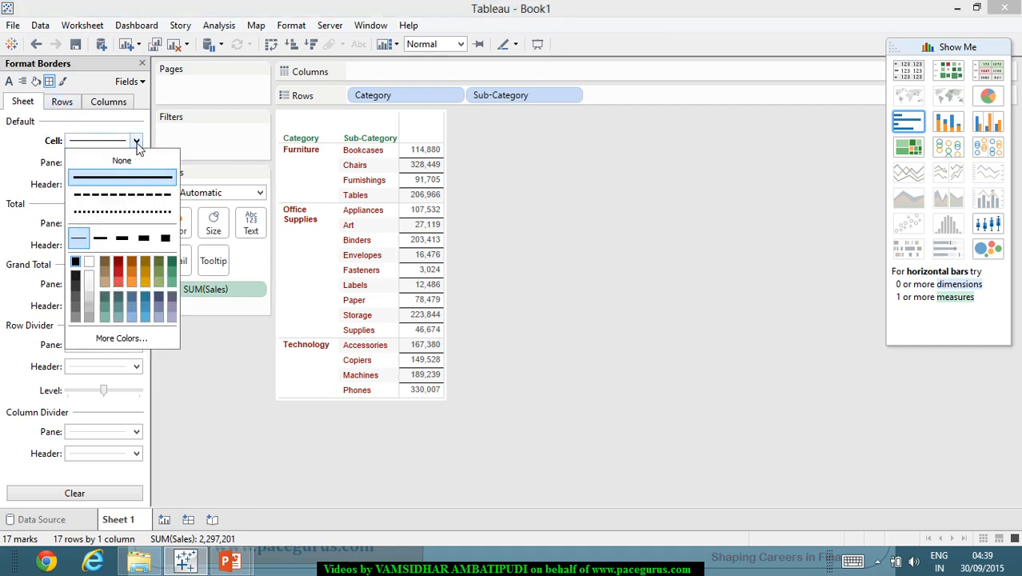
click(122, 162)
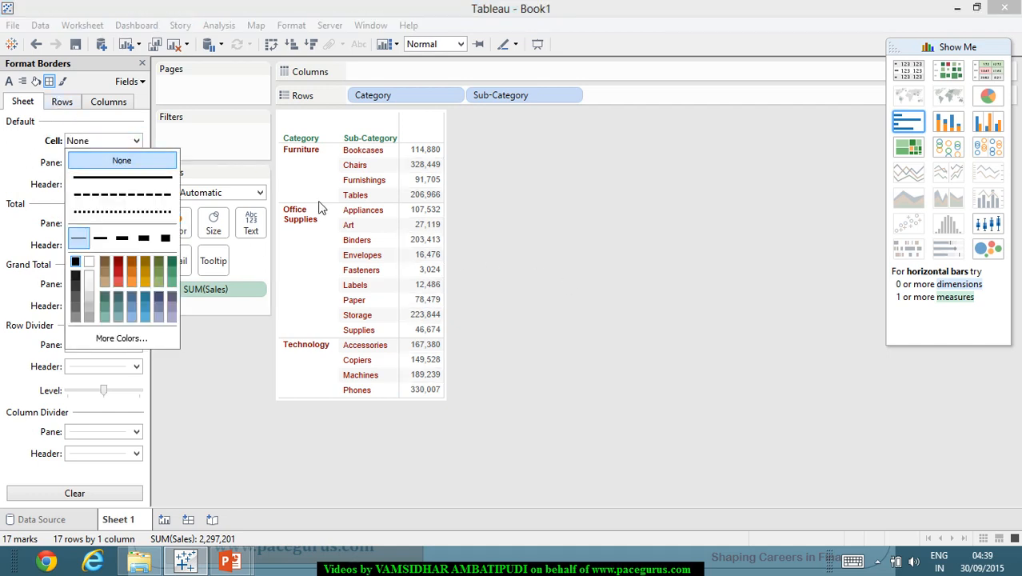
click(474, 226)
click(137, 140)
click(138, 141)
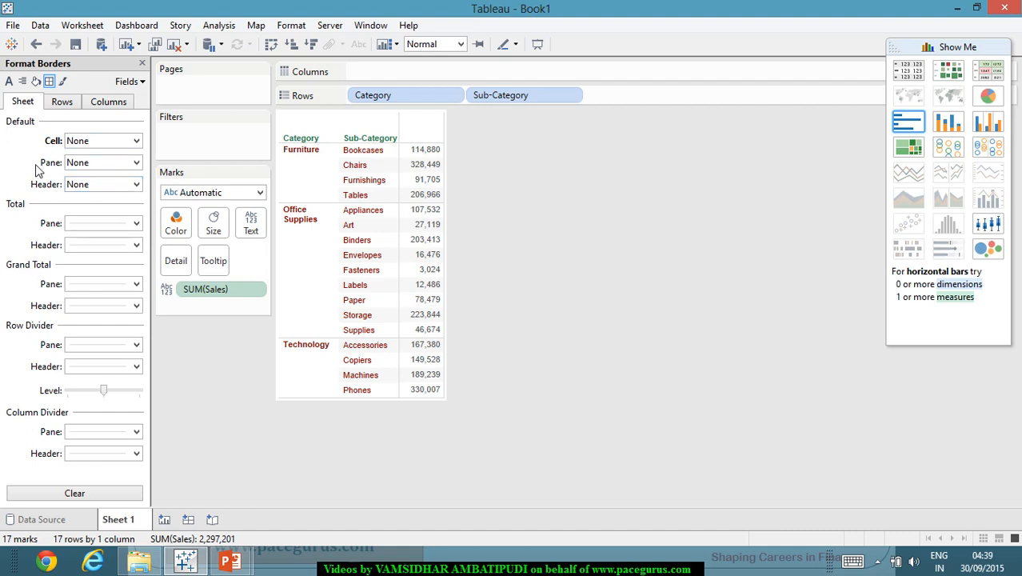
Step: Set the sheet's default pane border to a dark green solid line of the second-thickest width and its default header border to a thin solid line
click(137, 164)
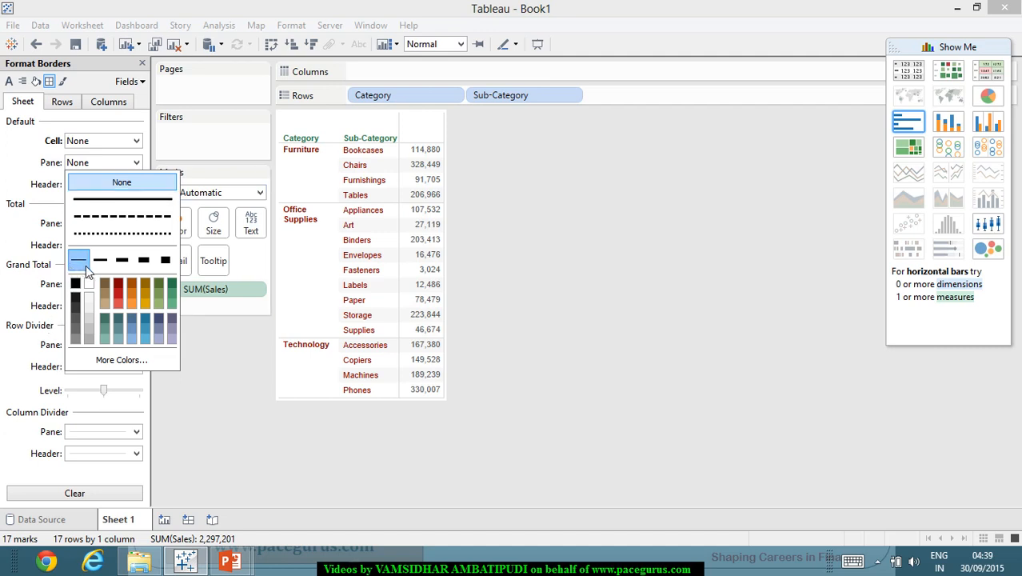
click(173, 285)
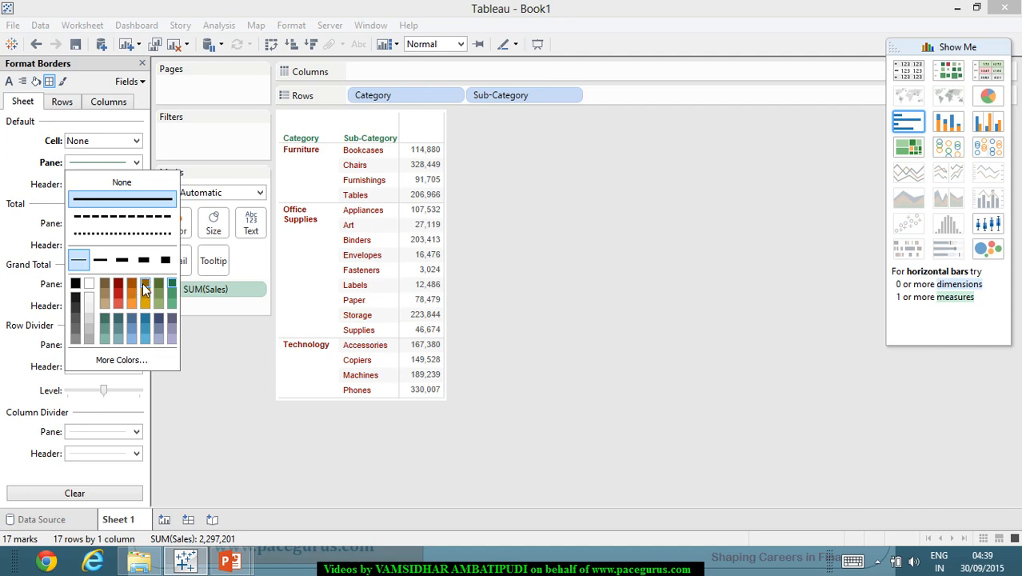
click(140, 267)
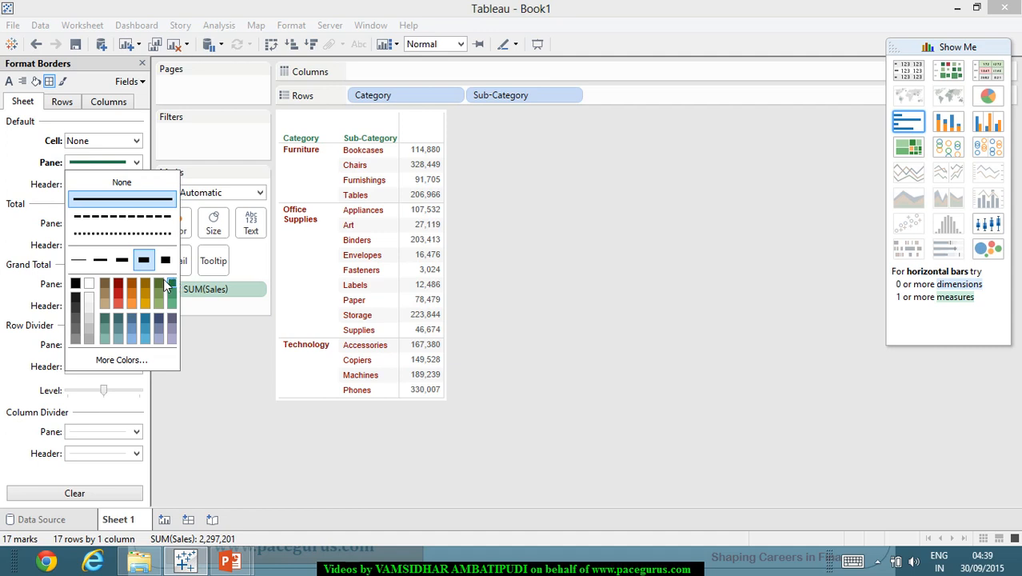
click(214, 339)
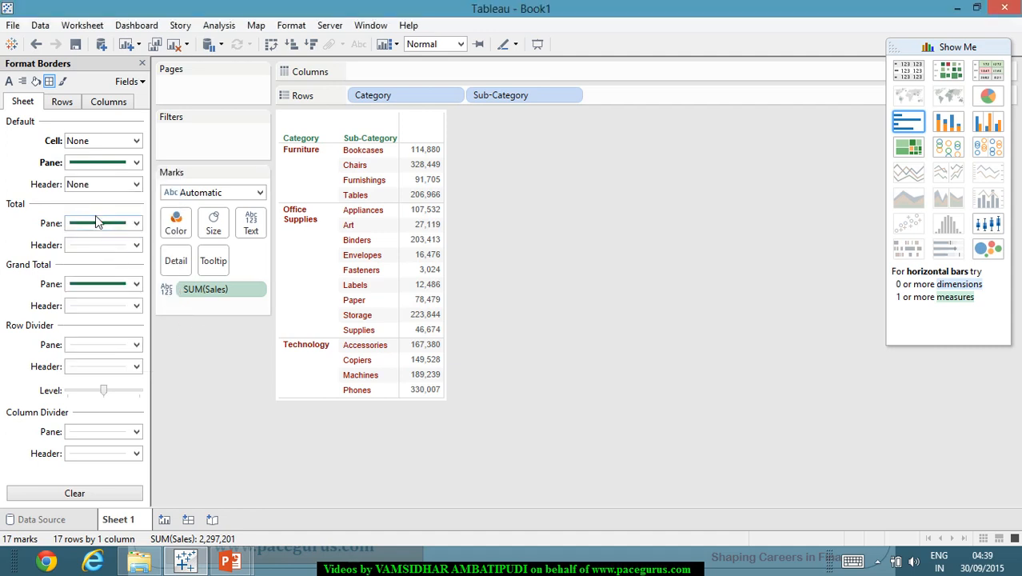
click(136, 163)
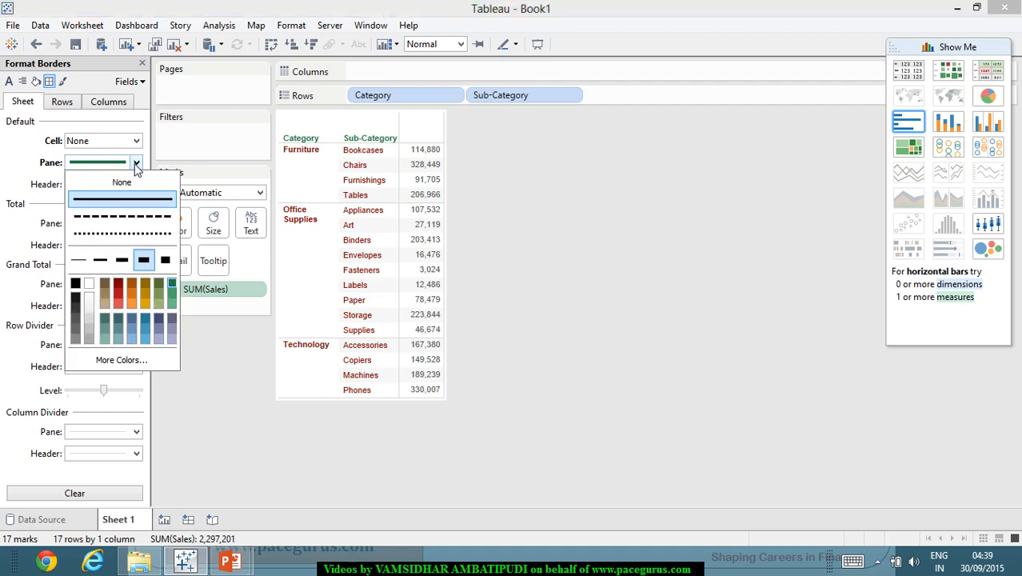
click(136, 164)
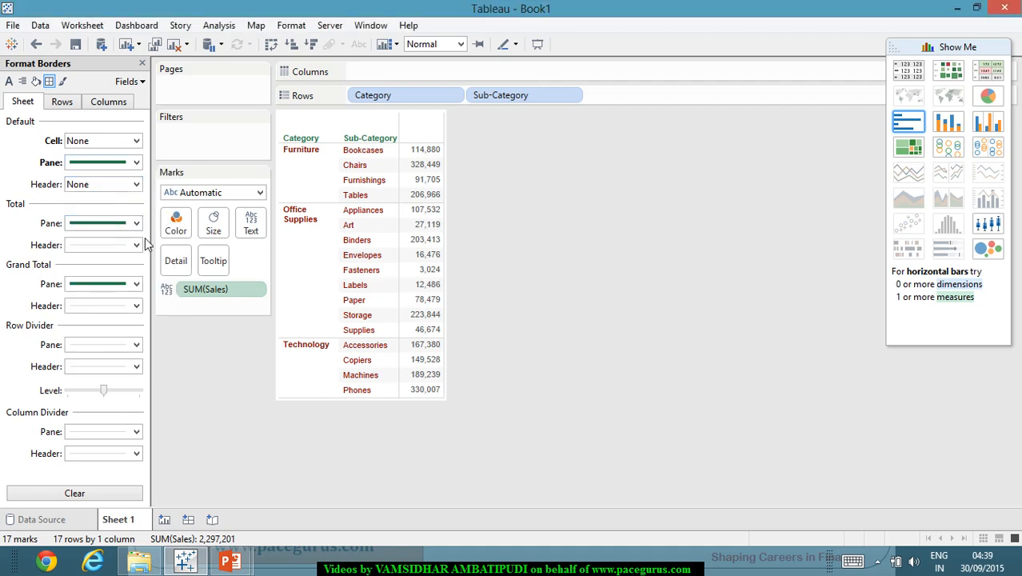
click(137, 186)
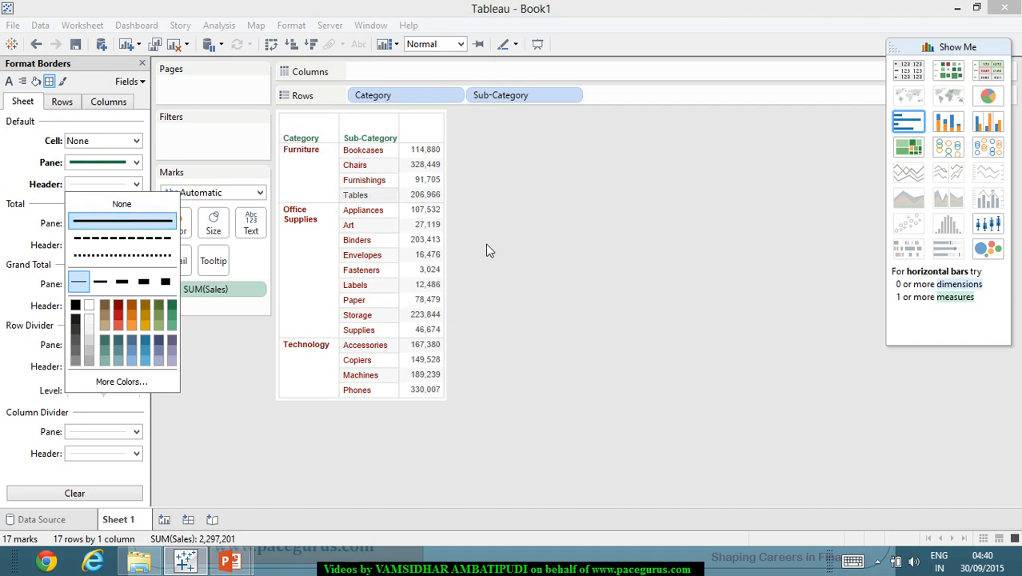
click(515, 250)
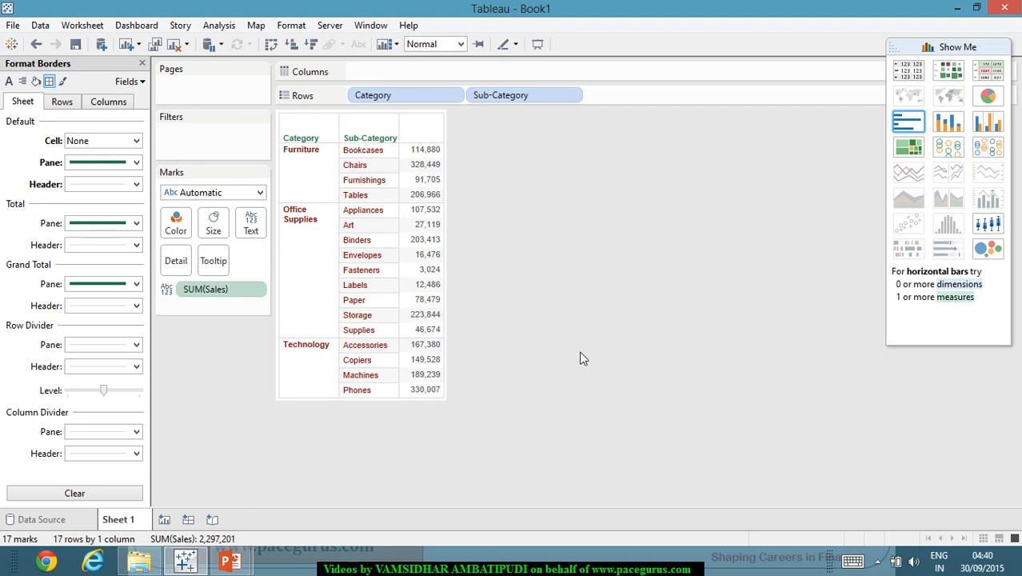
Step: Review the border settings for rows and columns and the list of fields that can be formatted
click(58, 105)
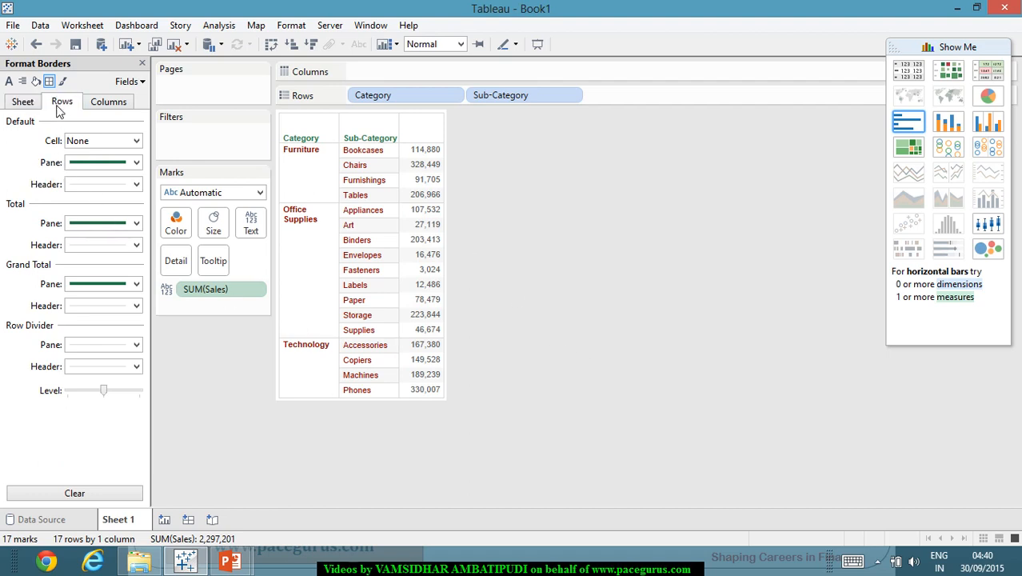
click(107, 107)
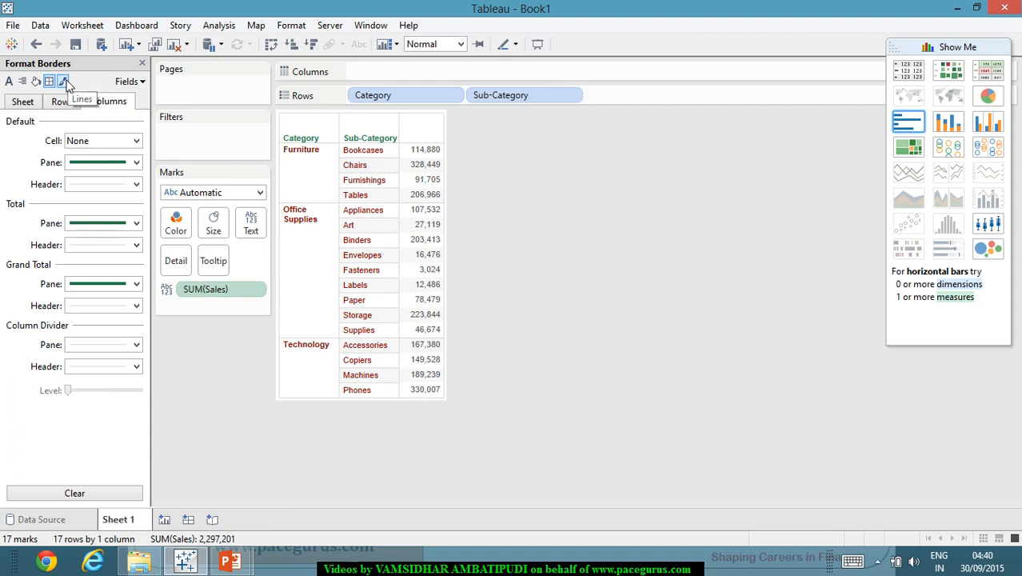
click(143, 83)
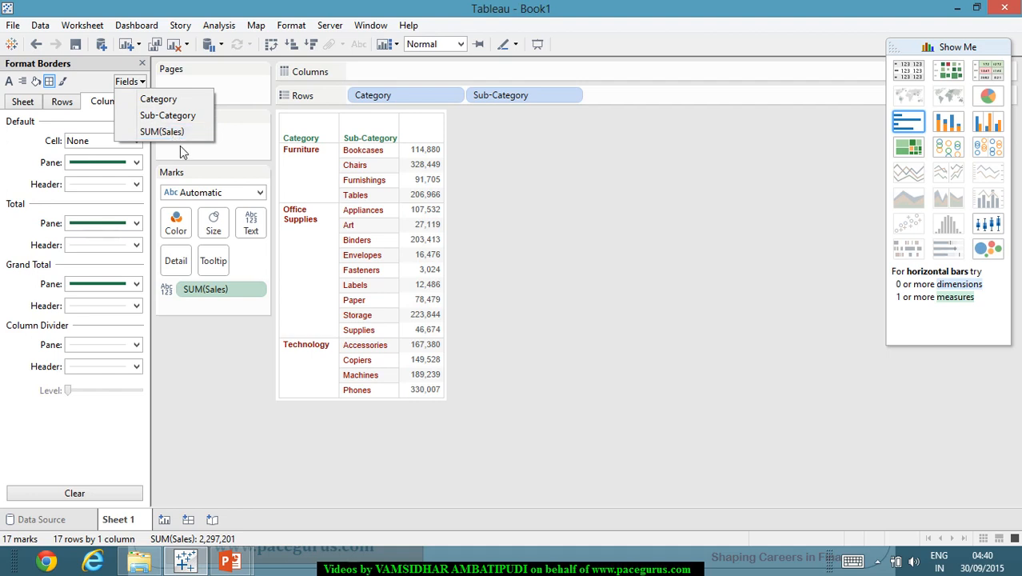
click(491, 279)
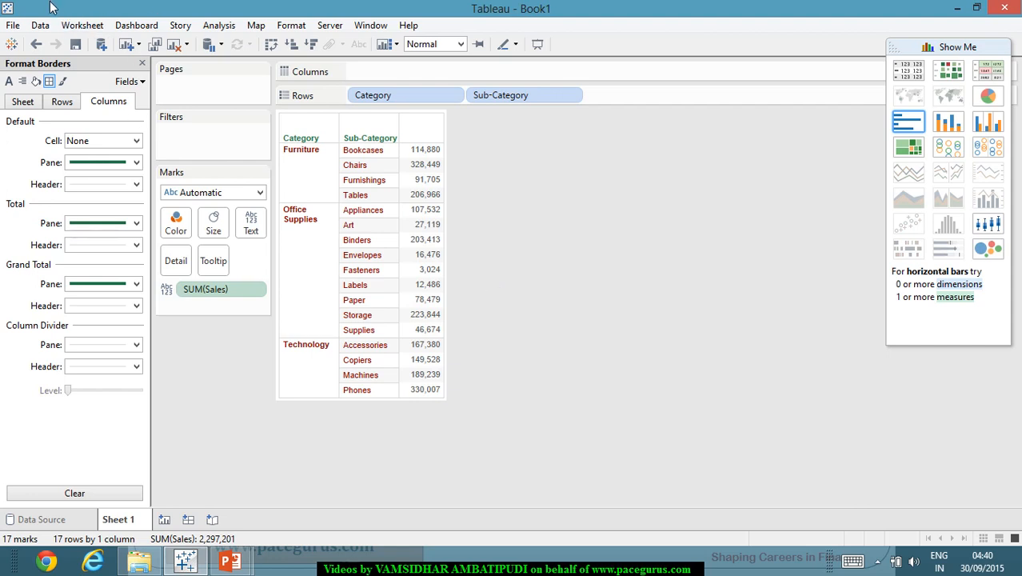
Step: Open the reference line formatting and examine its sheet-level options
click(292, 25)
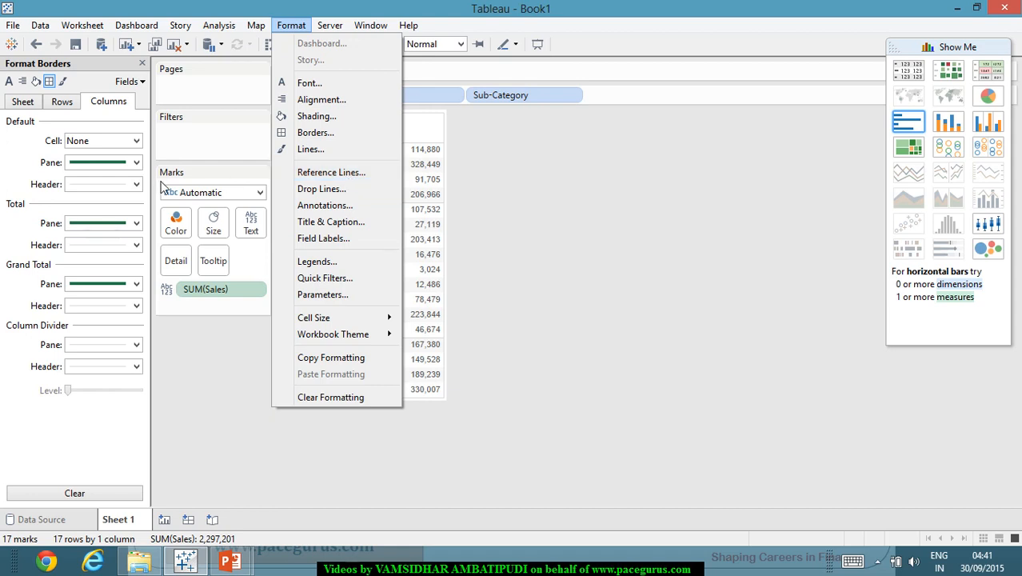
click(360, 177)
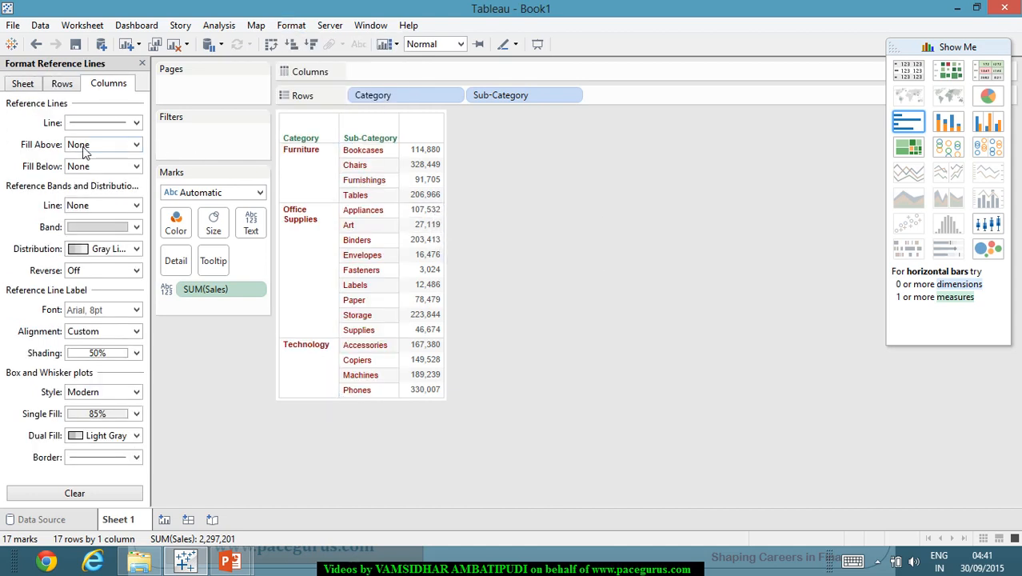
click(29, 85)
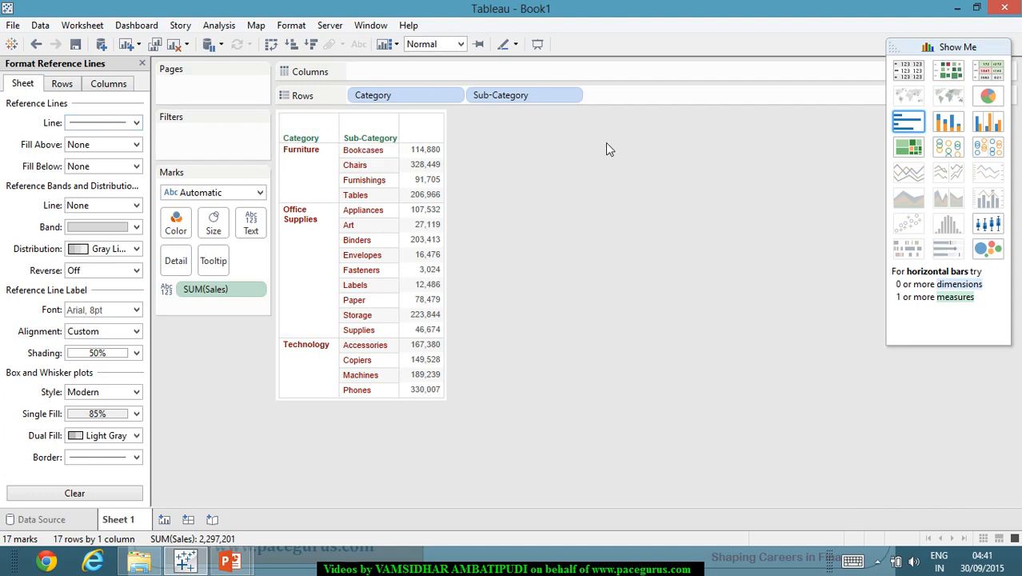
Step: Convert the table to horizontal bars and add an average SUM(Sales) reference line scoped to the entire table on the Sales axis
click(909, 124)
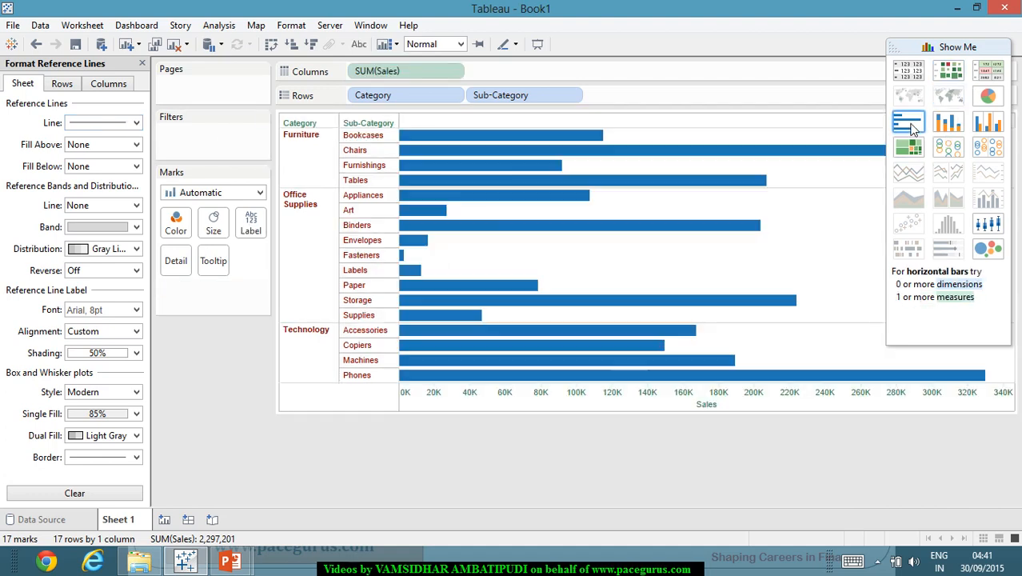
right_click(687, 404)
click(751, 541)
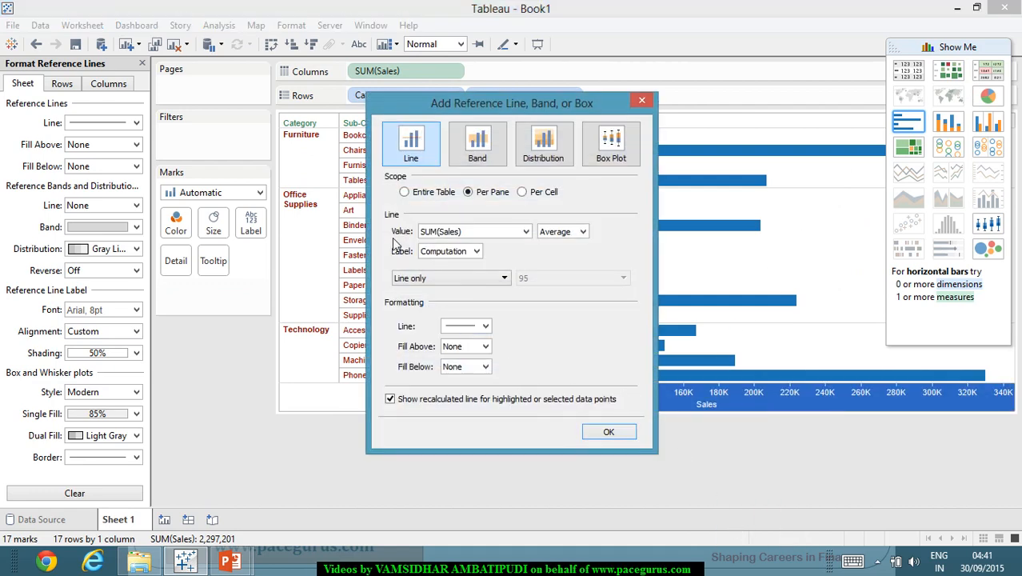
click(412, 197)
click(608, 433)
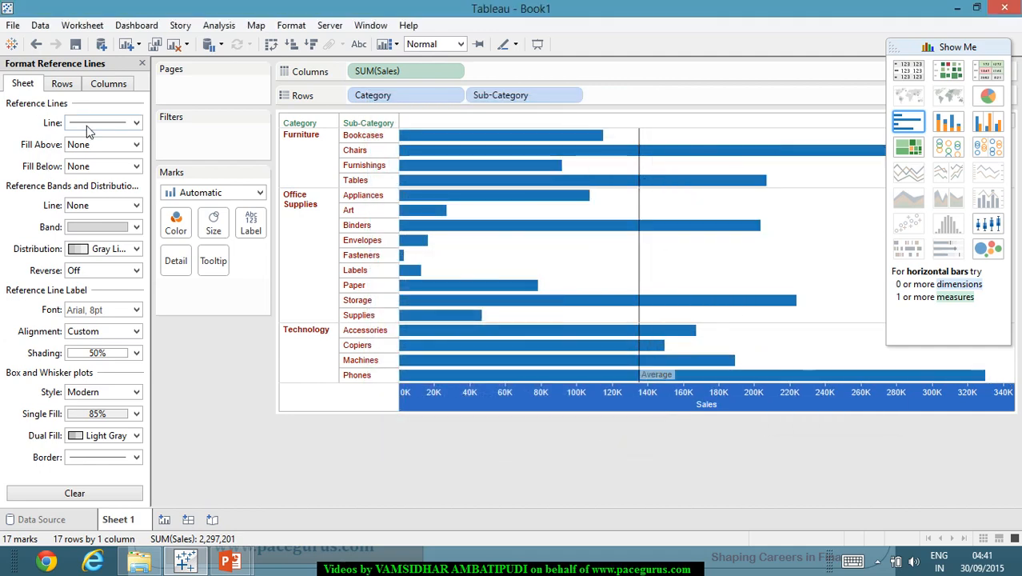
Step: Format the sheet's reference line in dark green with 98% opacity
click(136, 125)
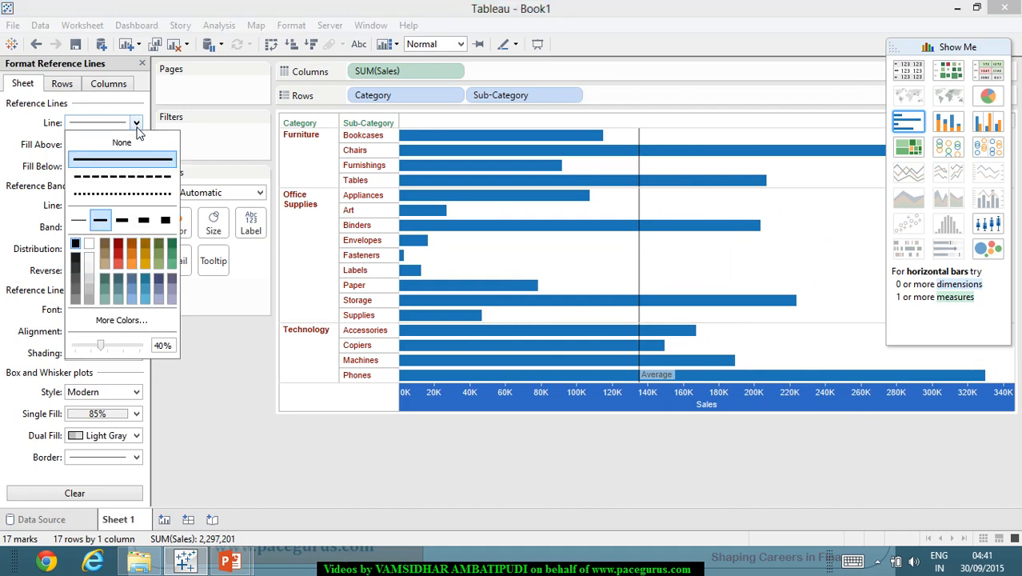
click(171, 243)
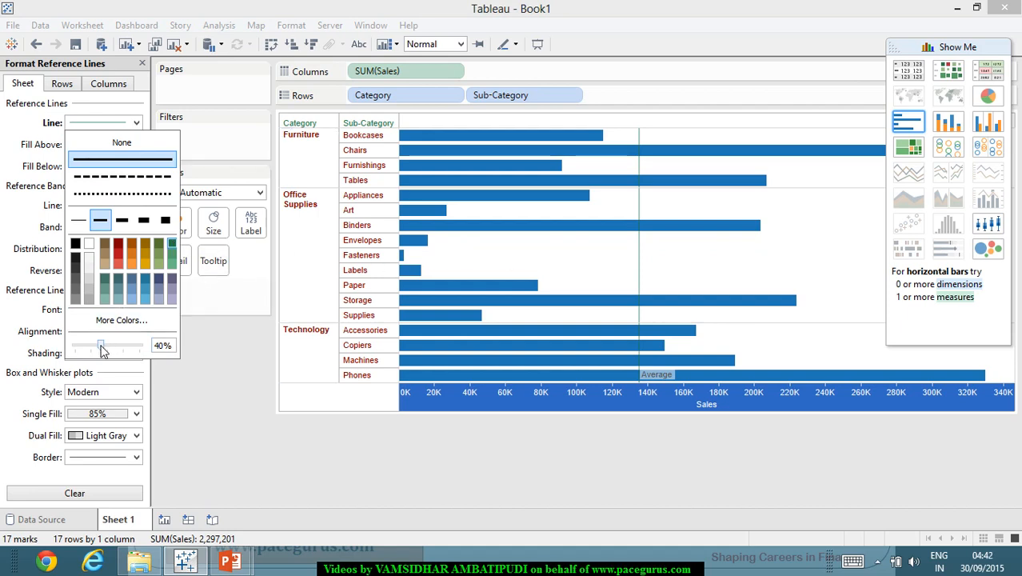
drag(101, 350, 140, 355)
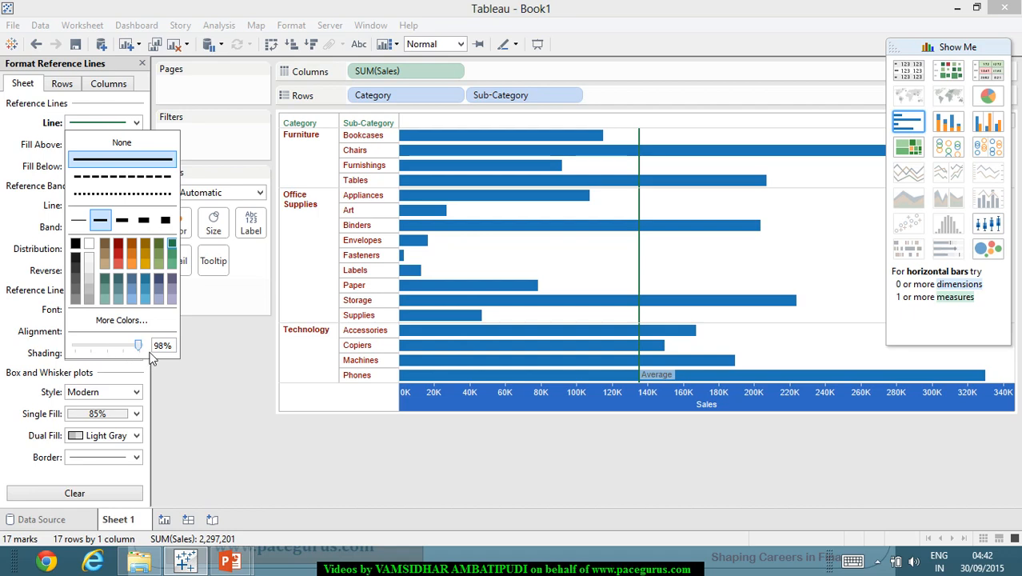
click(206, 313)
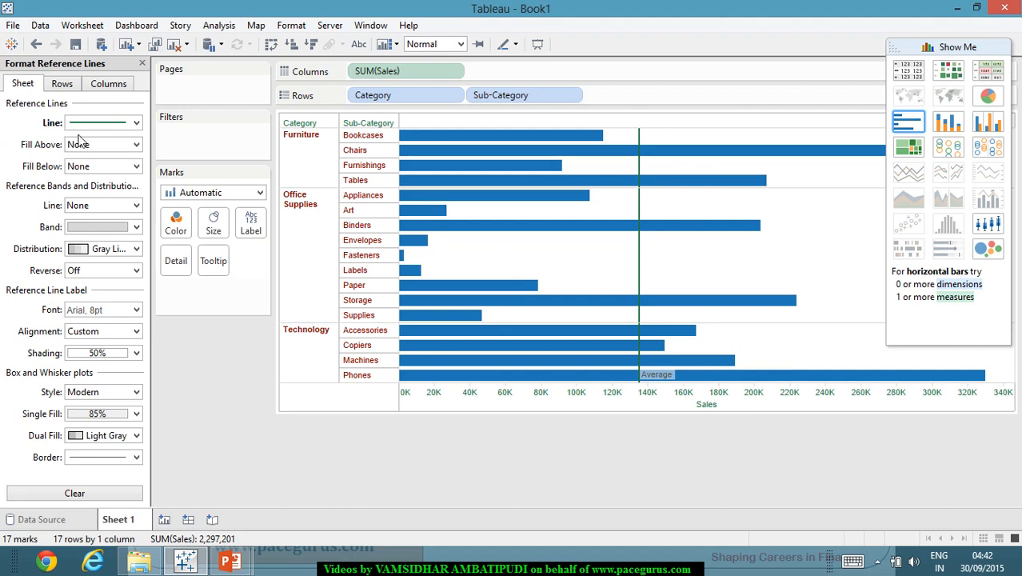
Step: Set the sheet's reference line fill above to the lime green colour #aaff00
click(136, 147)
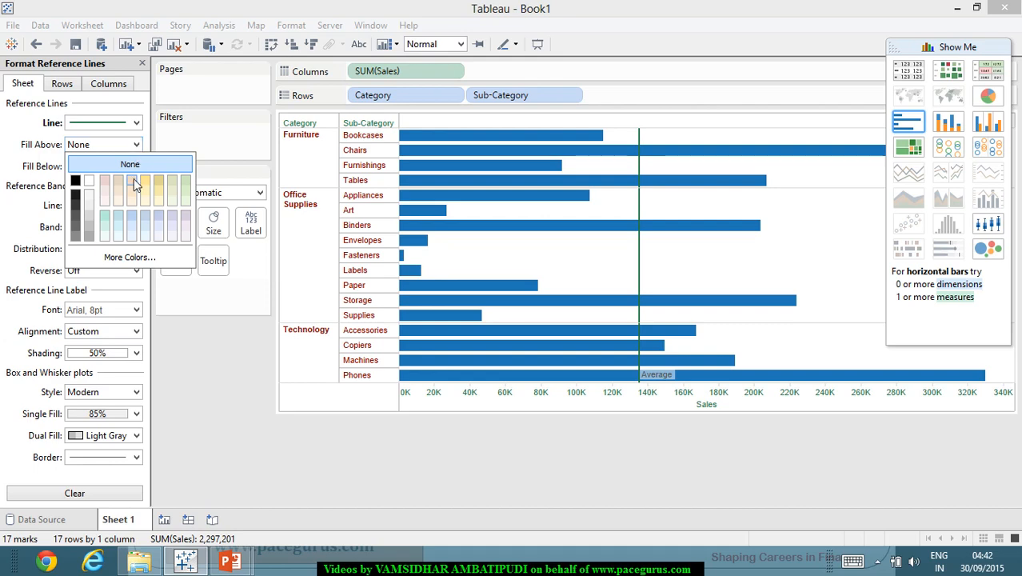
click(145, 187)
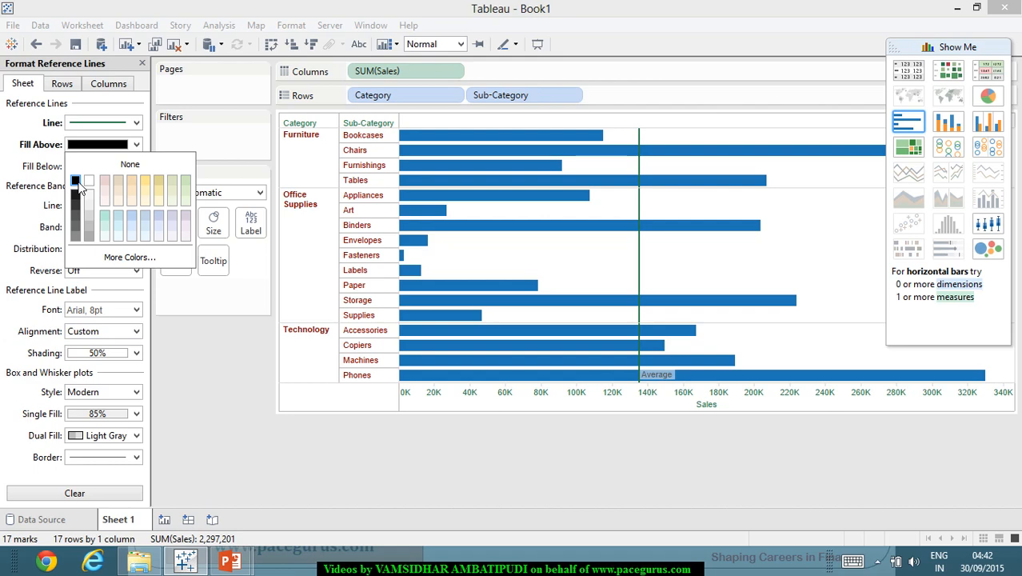
click(132, 257)
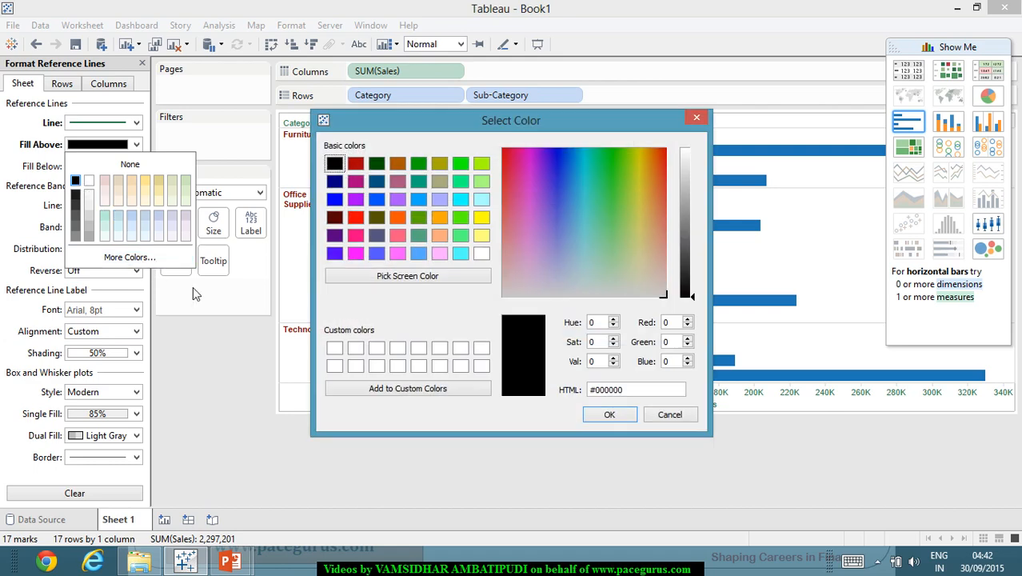
click(482, 164)
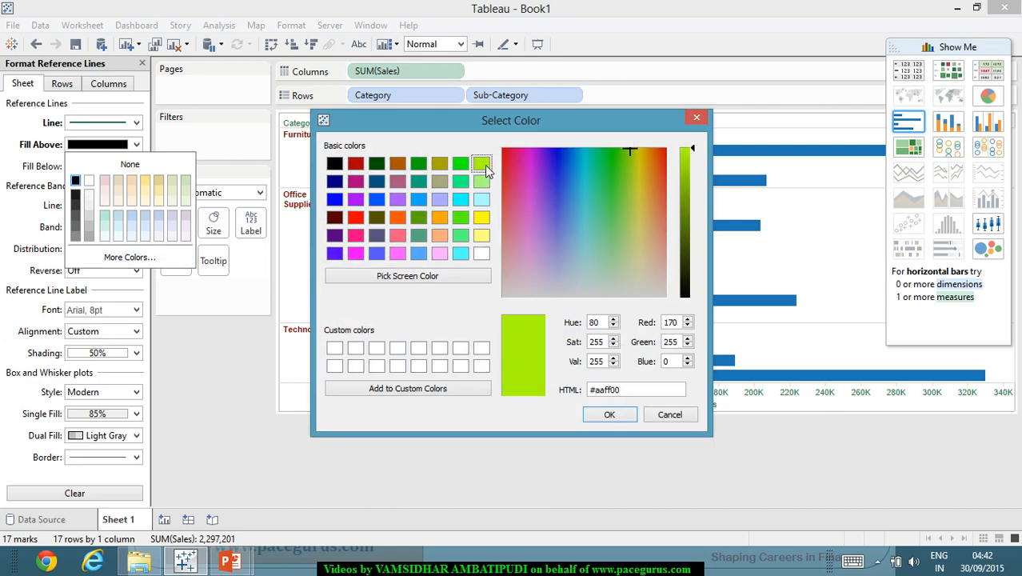
click(608, 414)
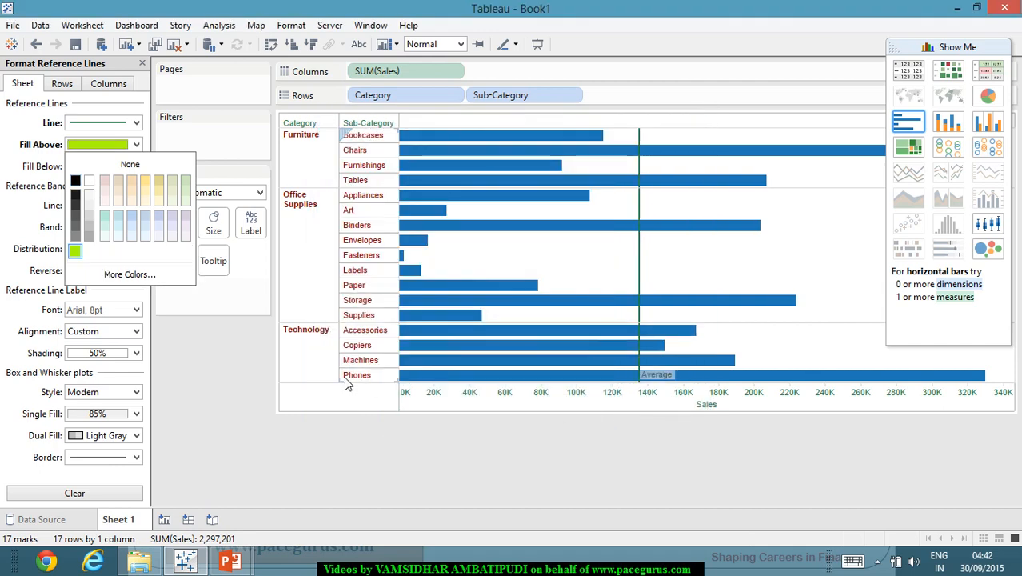
click(217, 149)
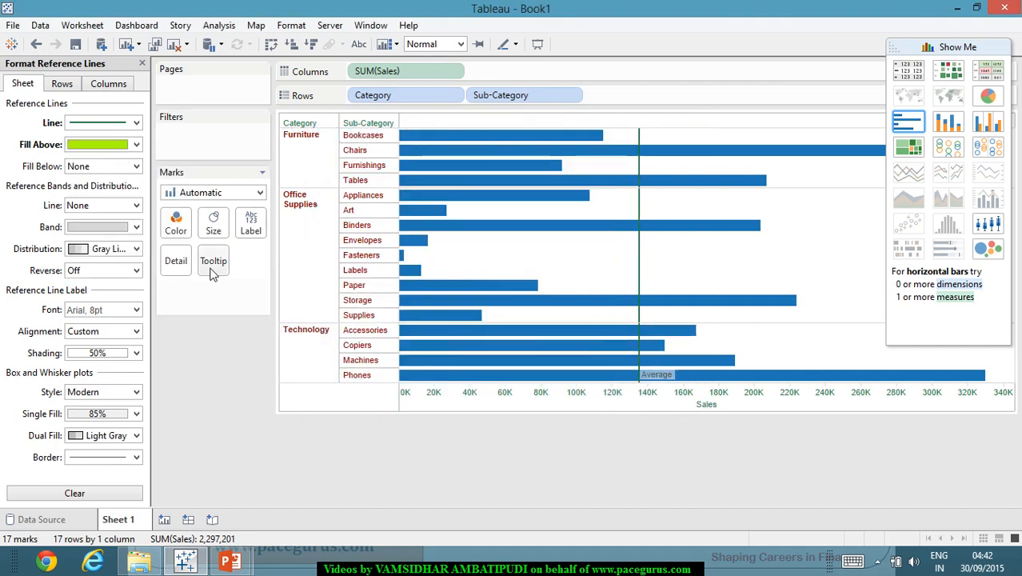
Step: Set the sheet's reference line fill below to light blue
click(136, 166)
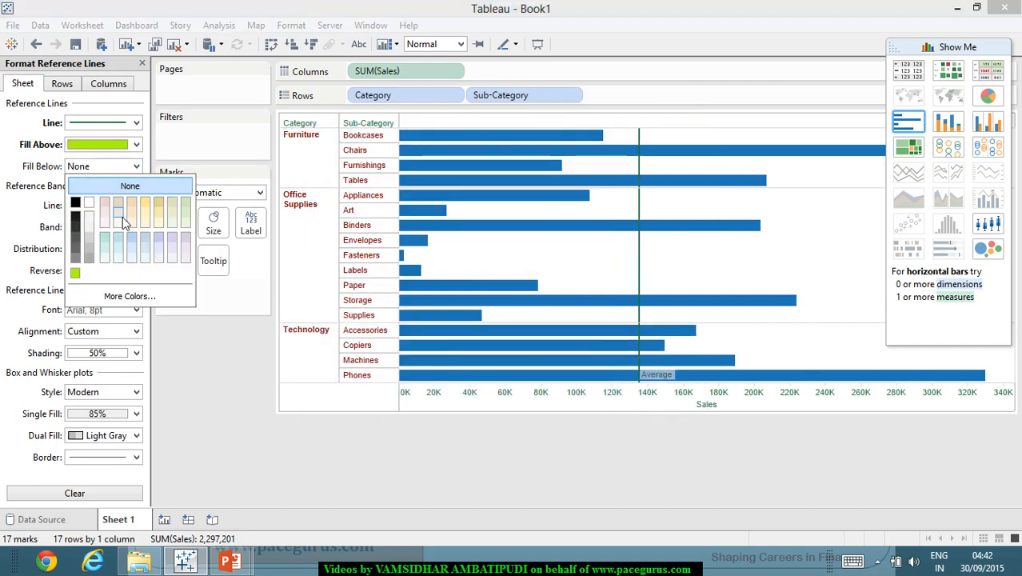
click(144, 248)
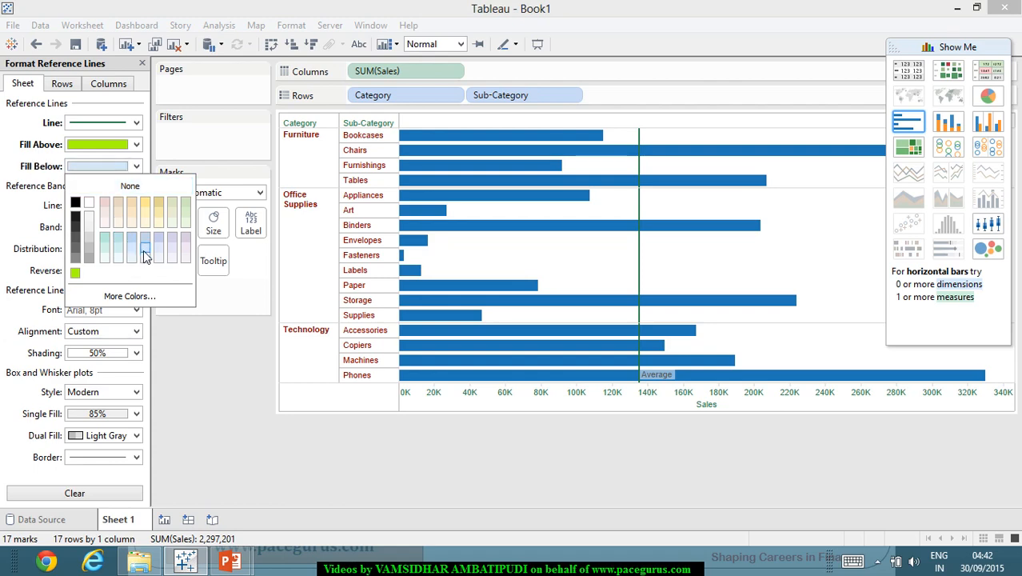
click(240, 386)
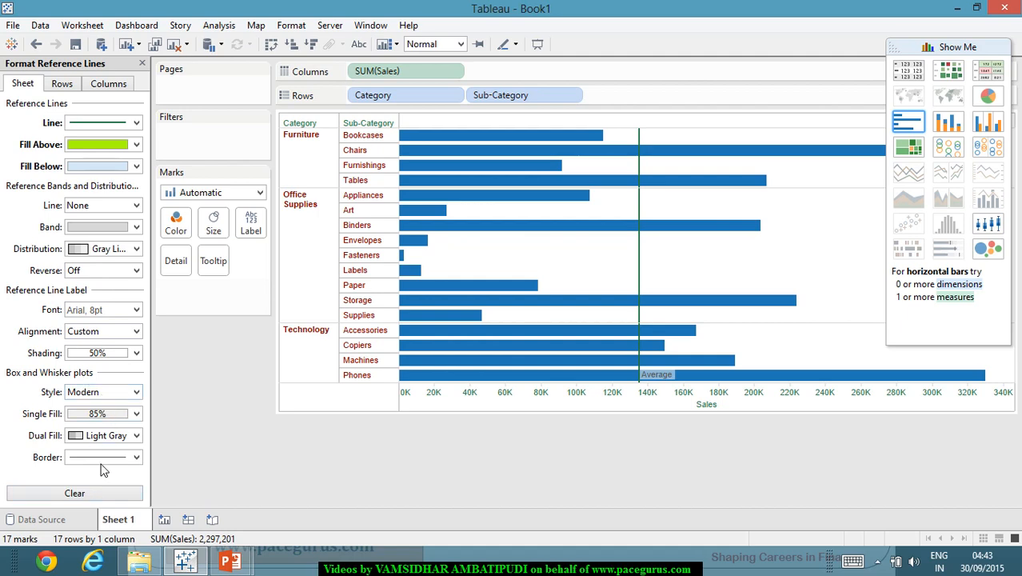
Step: Review the row and column reference line settings, and examine the drop line formatting options for columns and the sheet
click(63, 84)
click(112, 85)
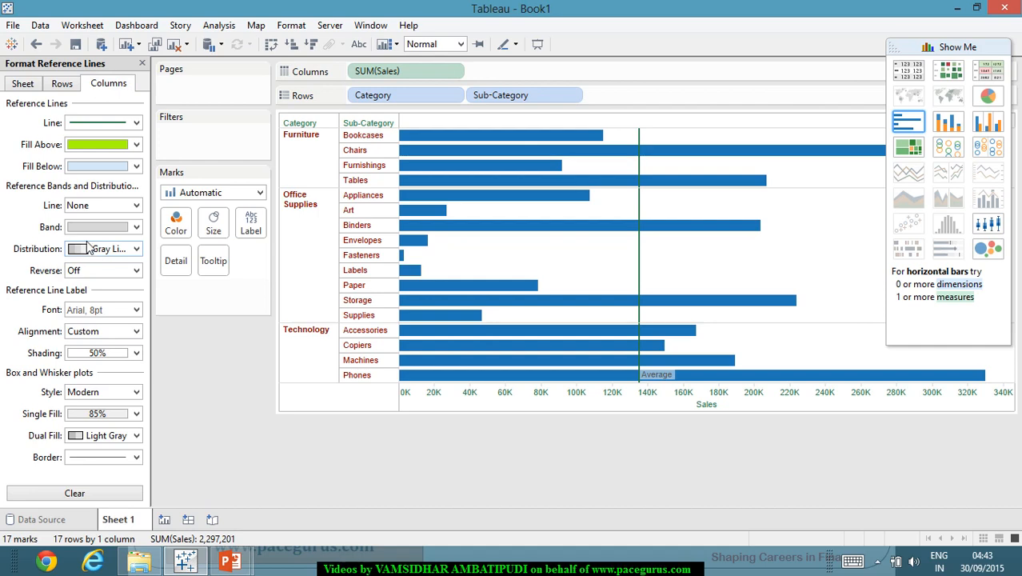
click(288, 26)
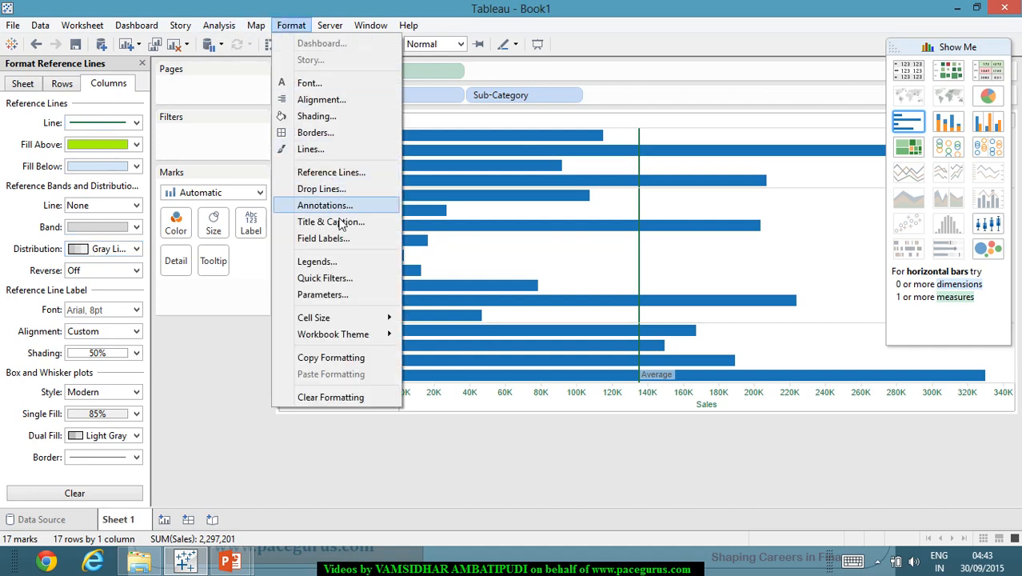
click(344, 188)
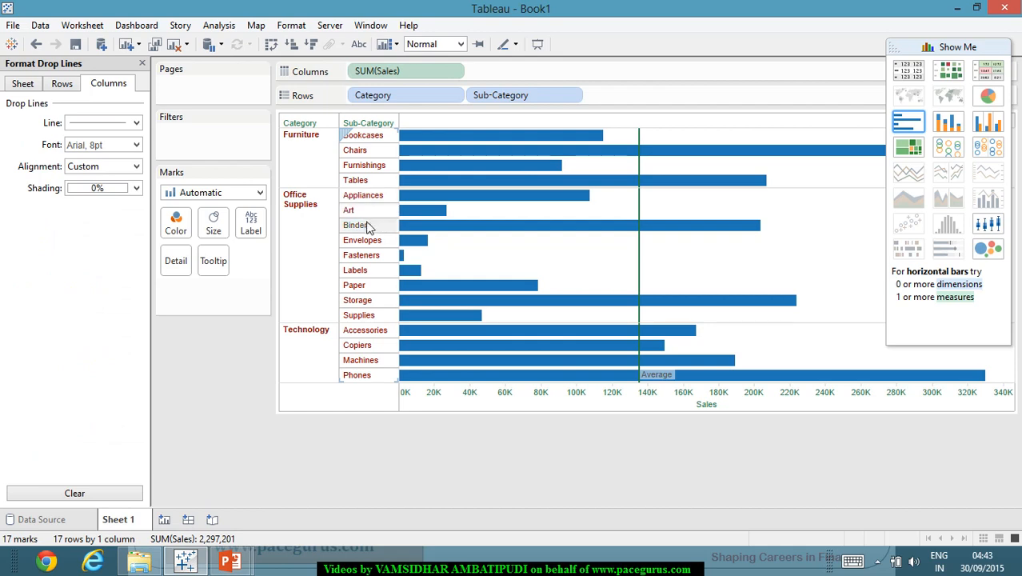
click(136, 124)
click(132, 128)
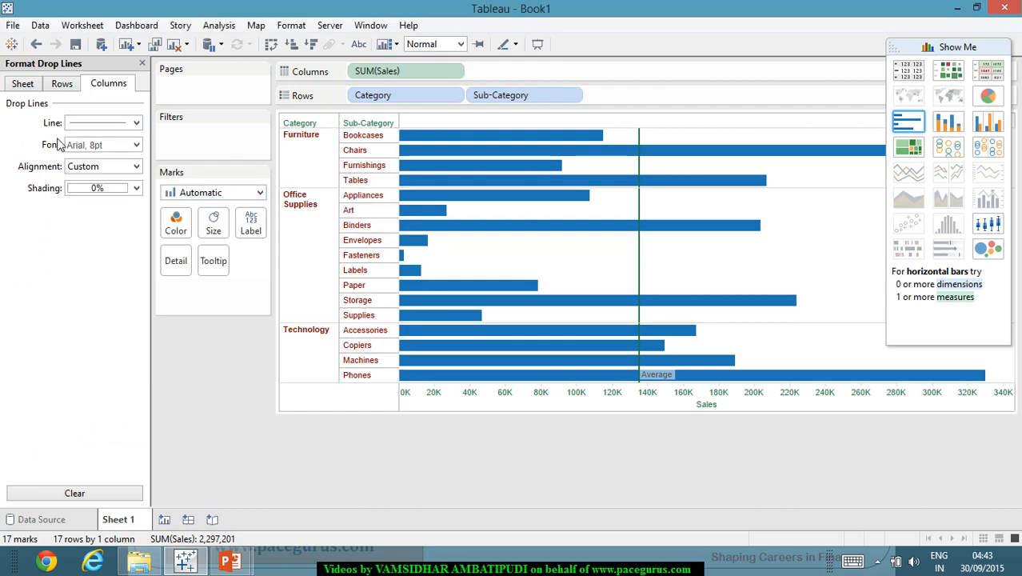
click(24, 84)
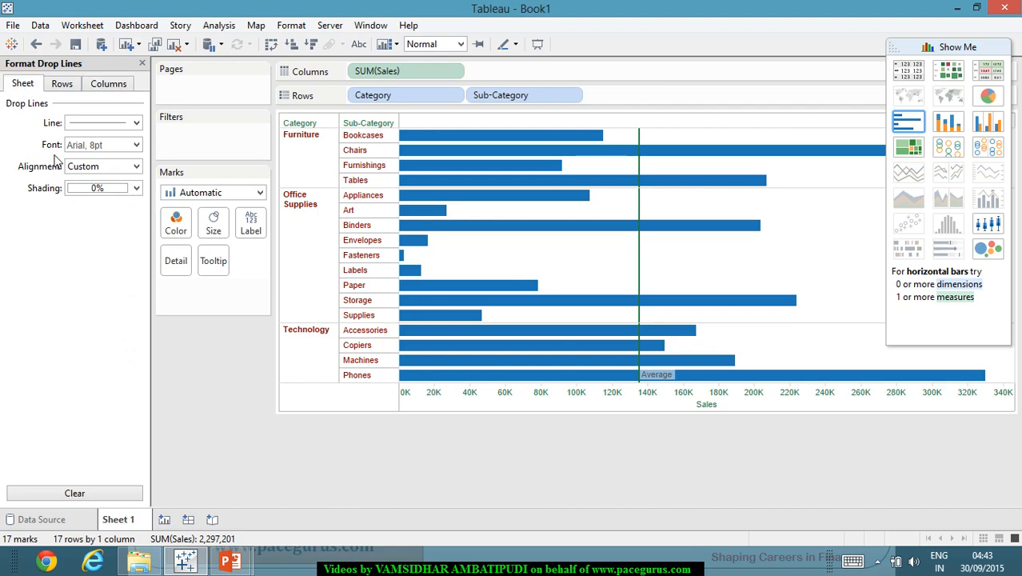
Step: Show the annotation formatting options and add a mark annotation with the default category, sub-category and sales text to the Storage bar
click(292, 26)
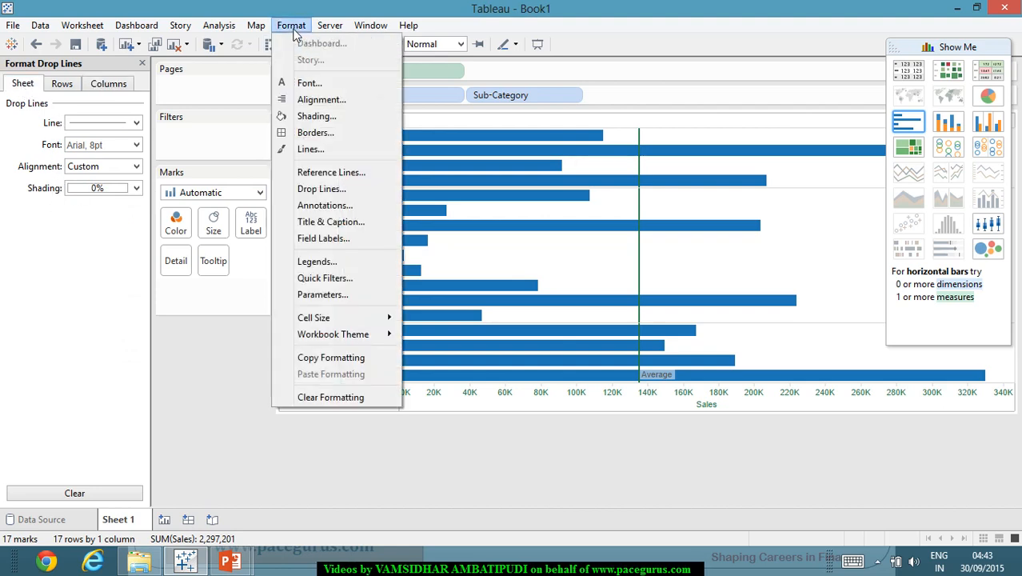
click(333, 210)
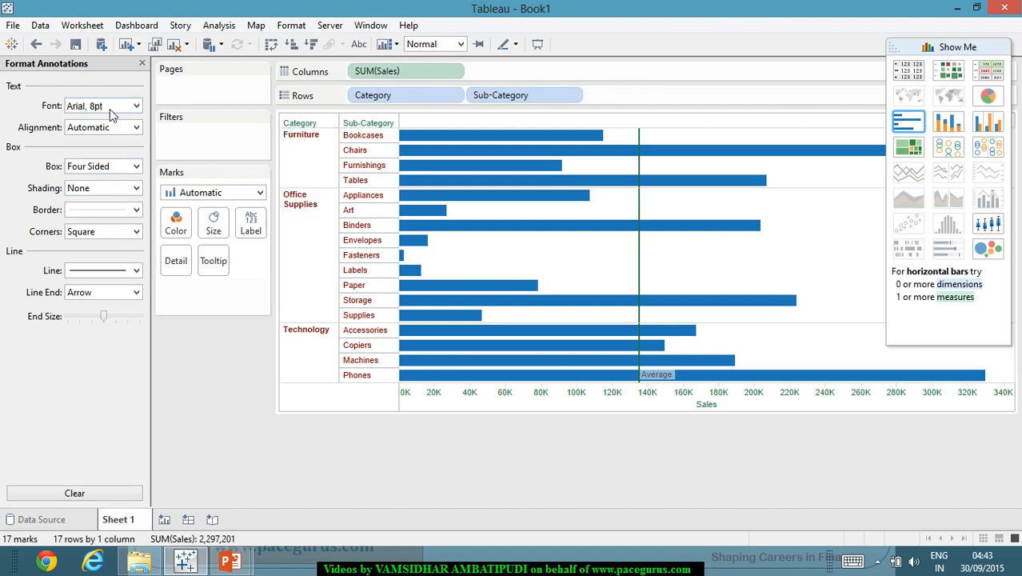
right_click(729, 308)
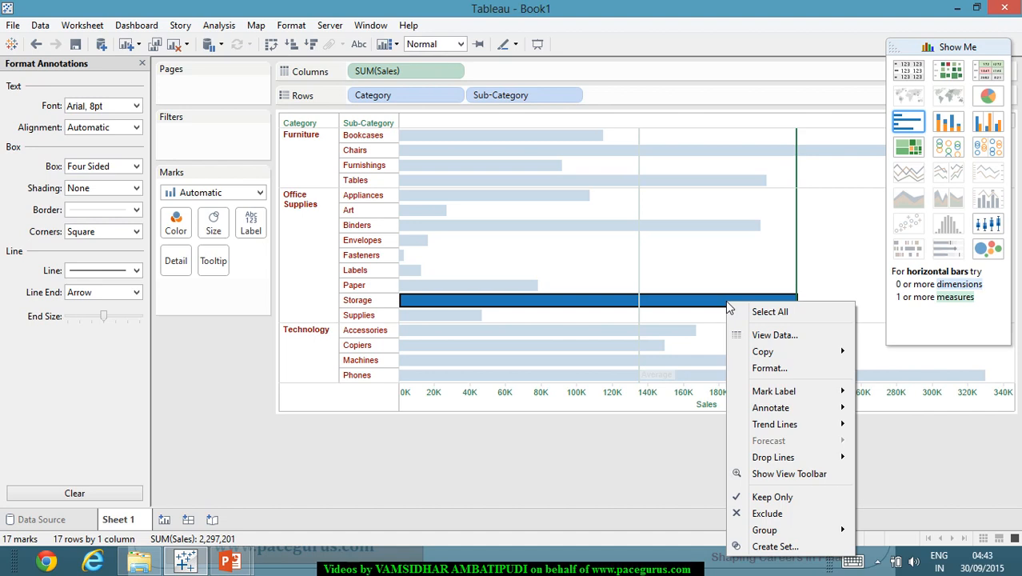
mouse_move(795, 410)
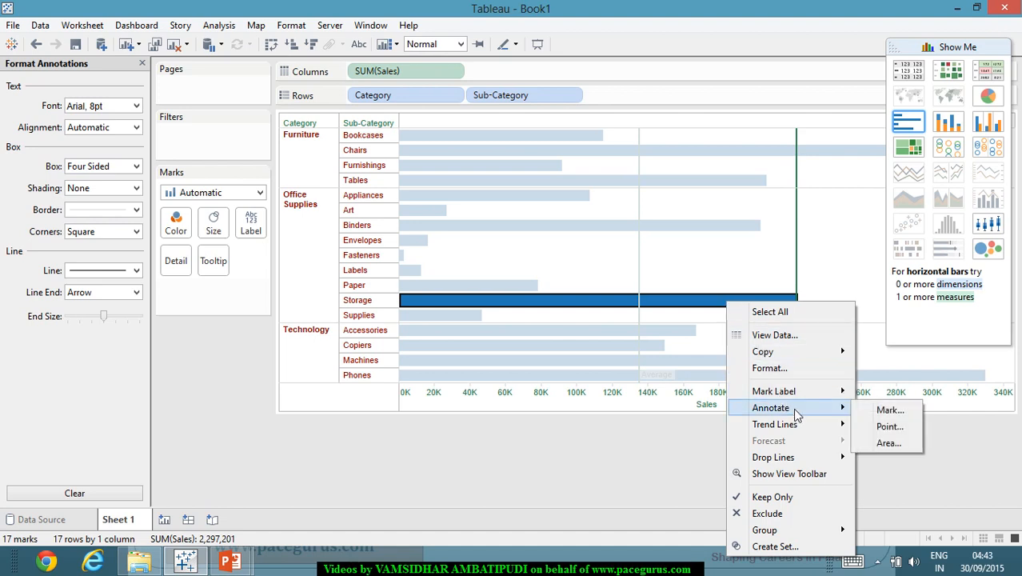
click(890, 411)
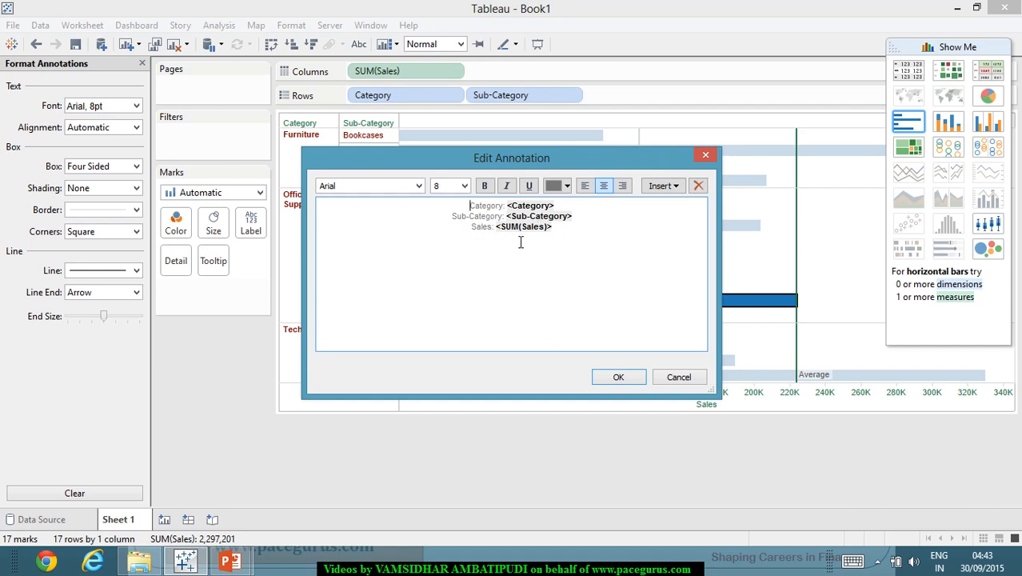
click(604, 380)
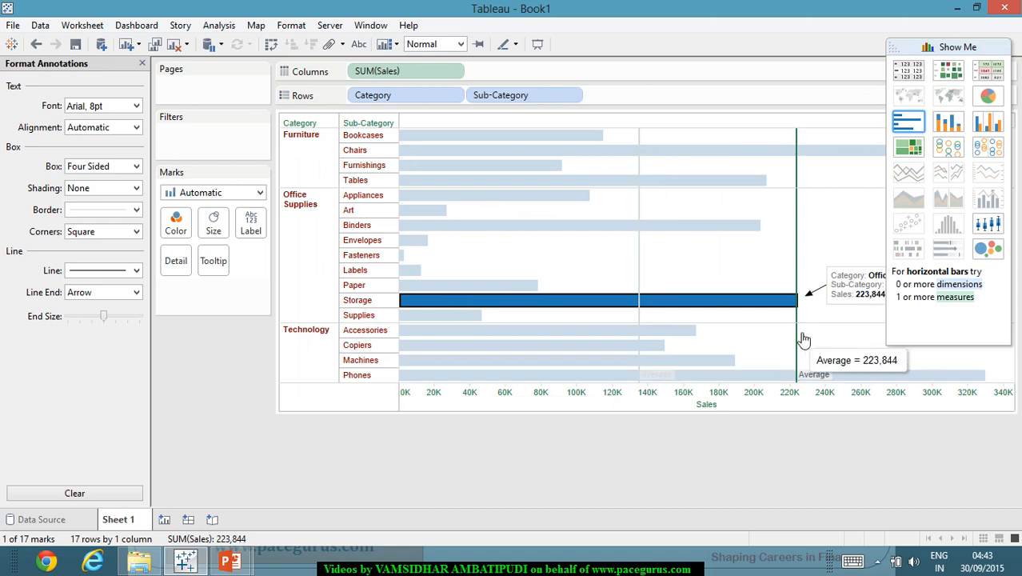
click(944, 45)
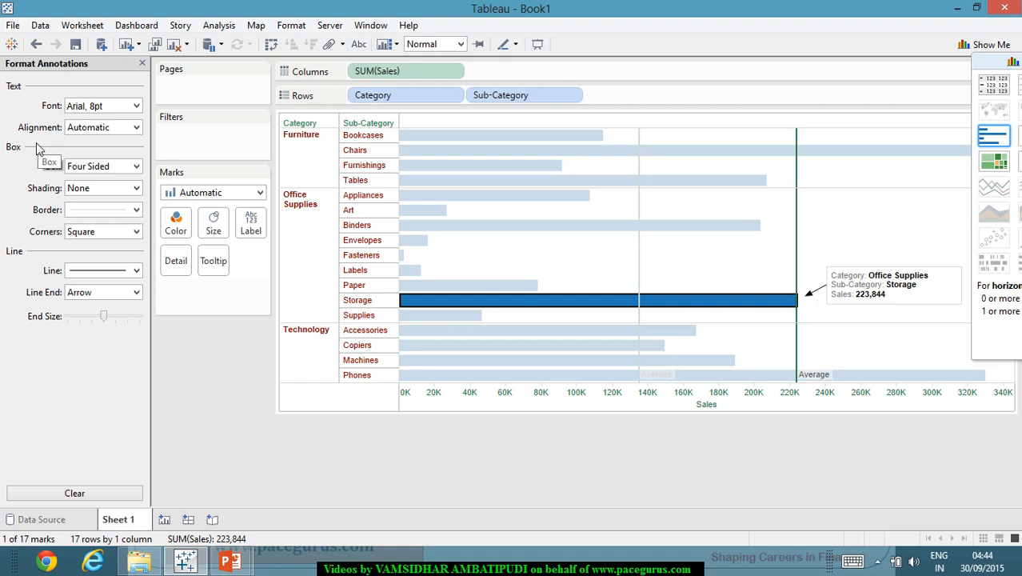
click(555, 450)
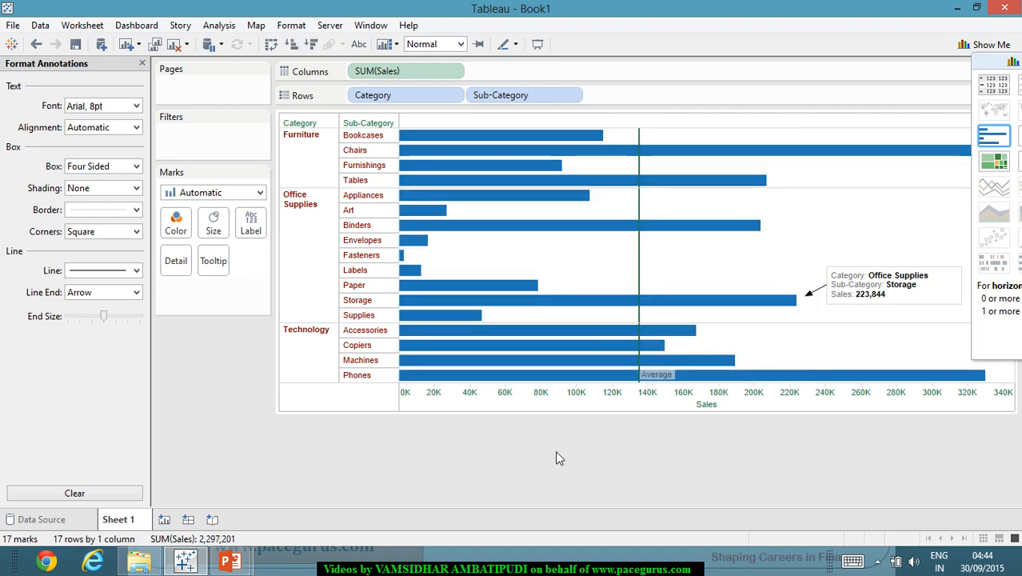
Step: Add a point annotation with the default sales text near the end of the Tables bar
right_click(720, 192)
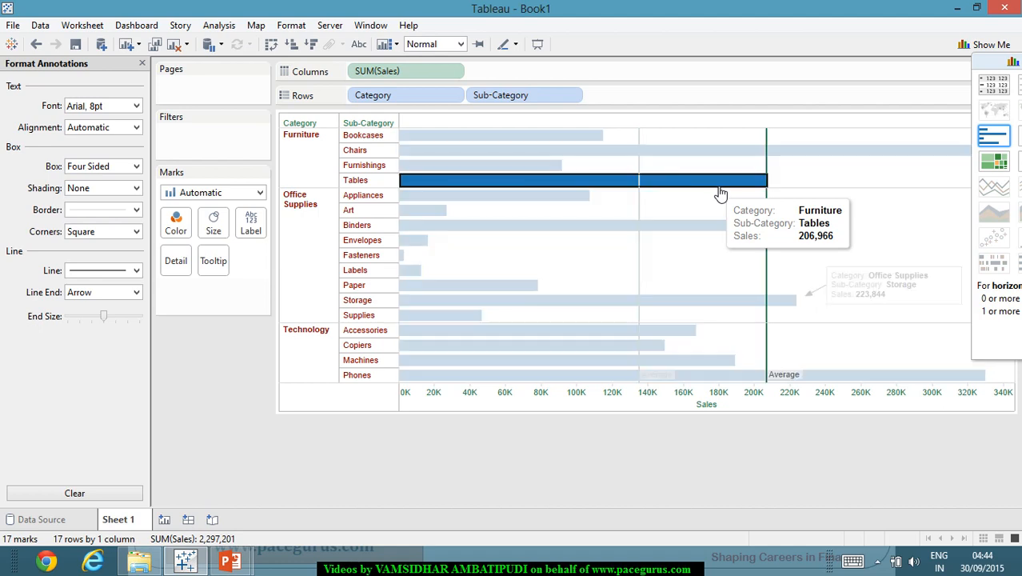
mouse_move(807, 294)
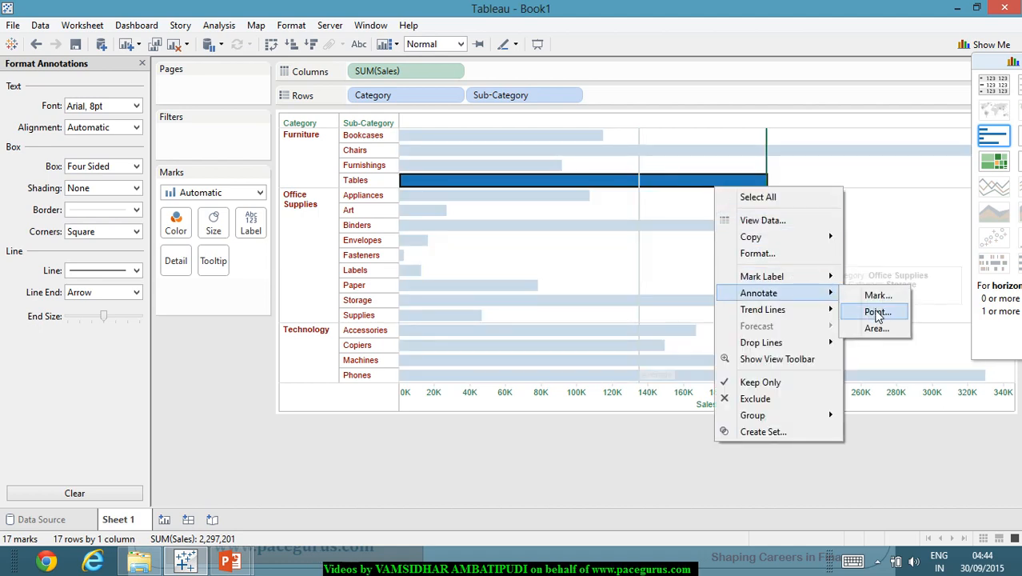
click(878, 313)
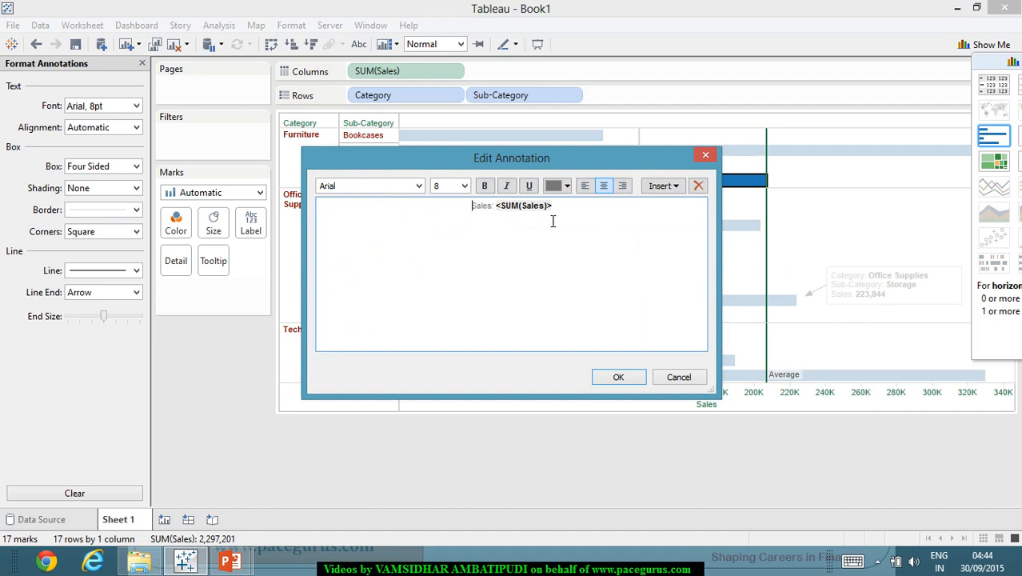
click(641, 378)
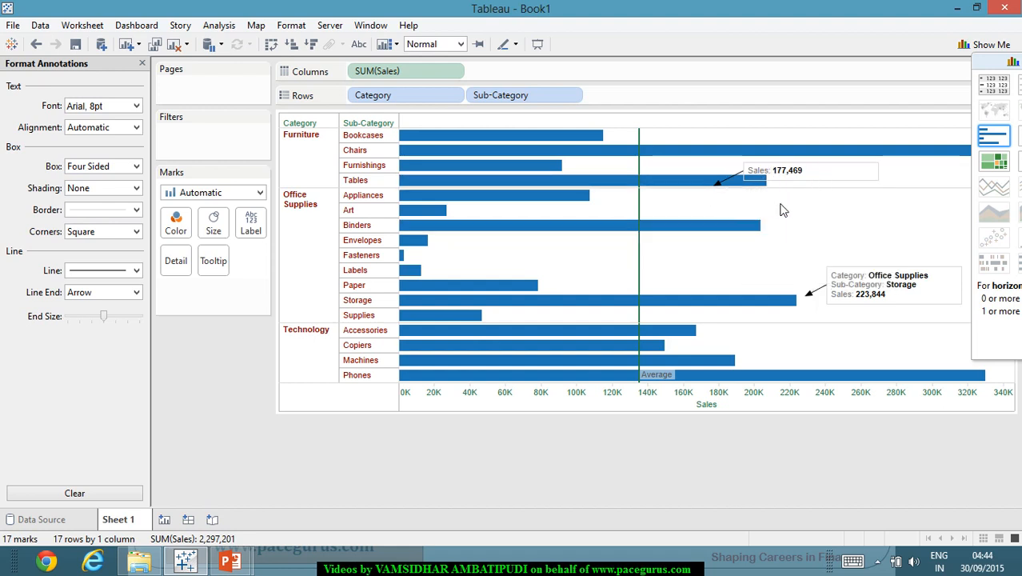
mouse_move(679, 188)
drag(762, 168, 724, 232)
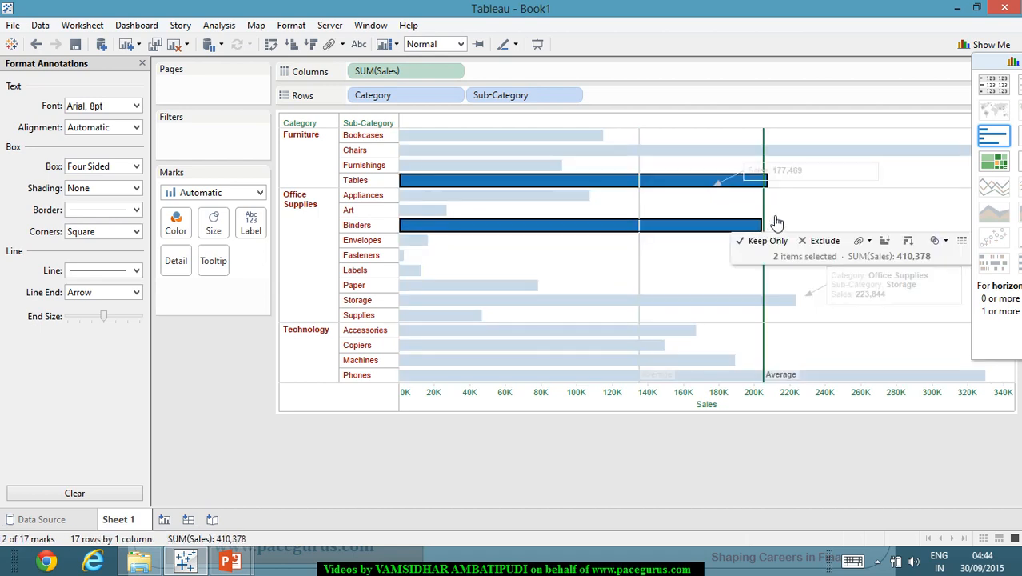
click(762, 462)
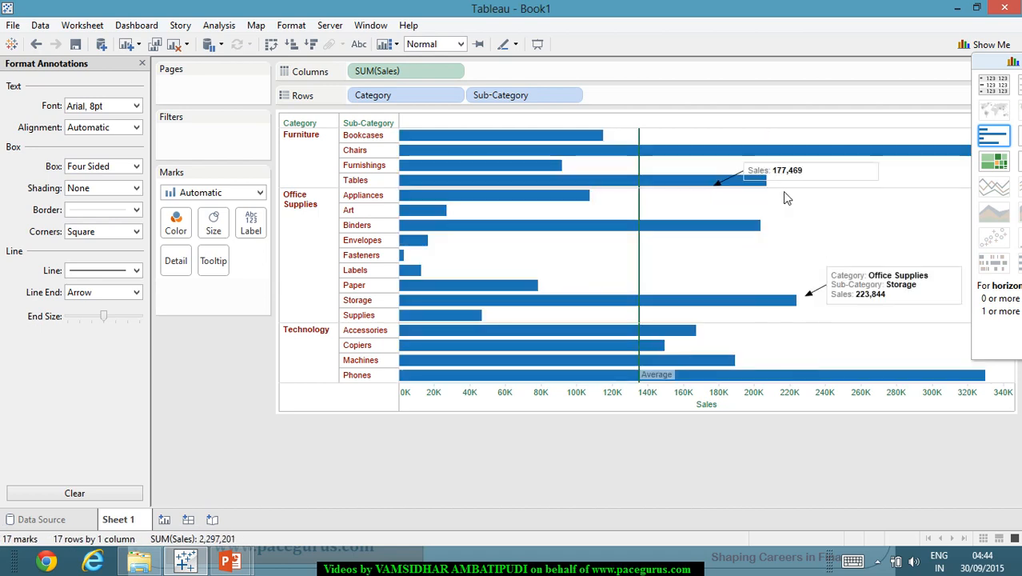
mouse_move(647, 219)
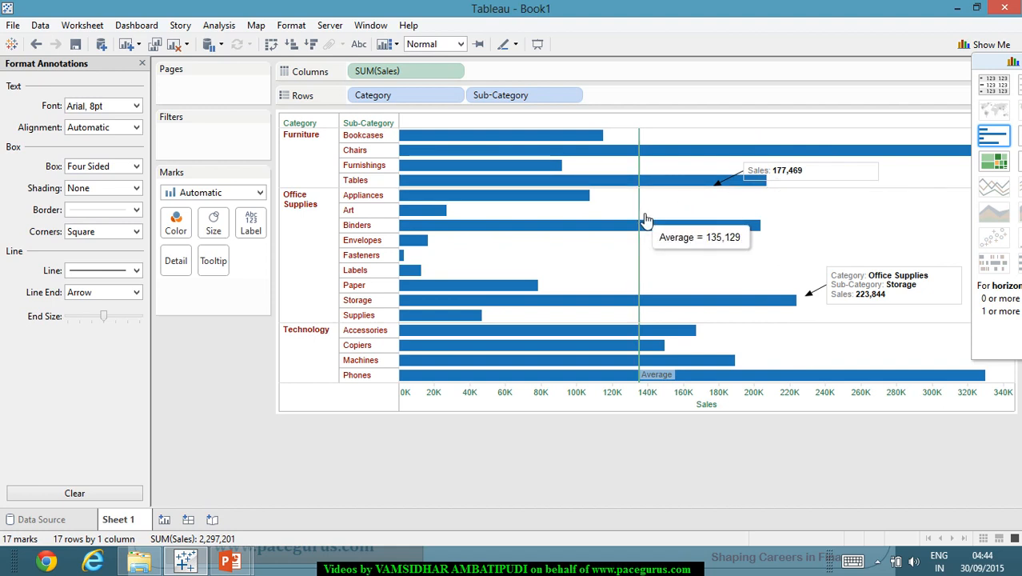
right_click(644, 218)
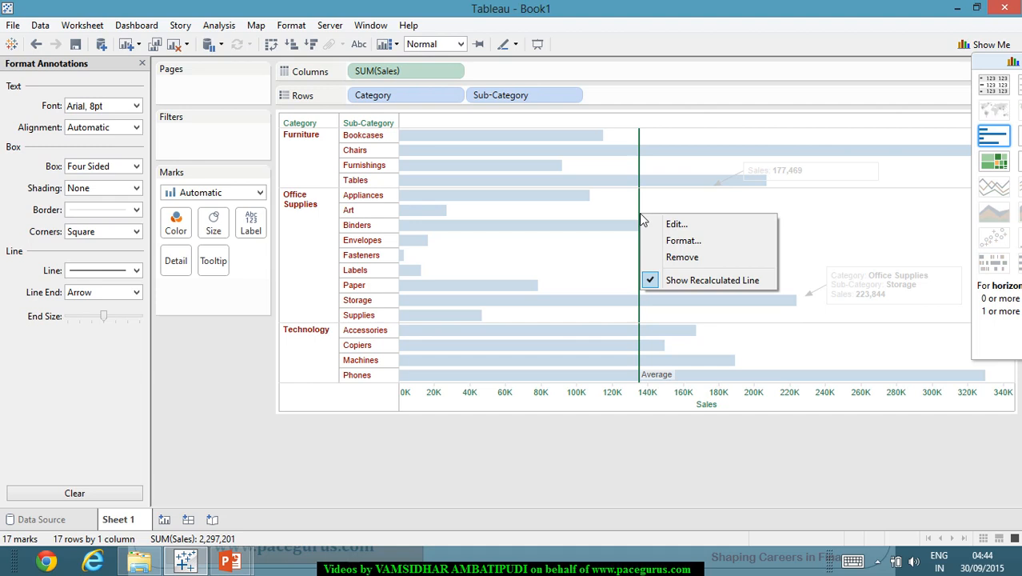
click(642, 215)
click(645, 215)
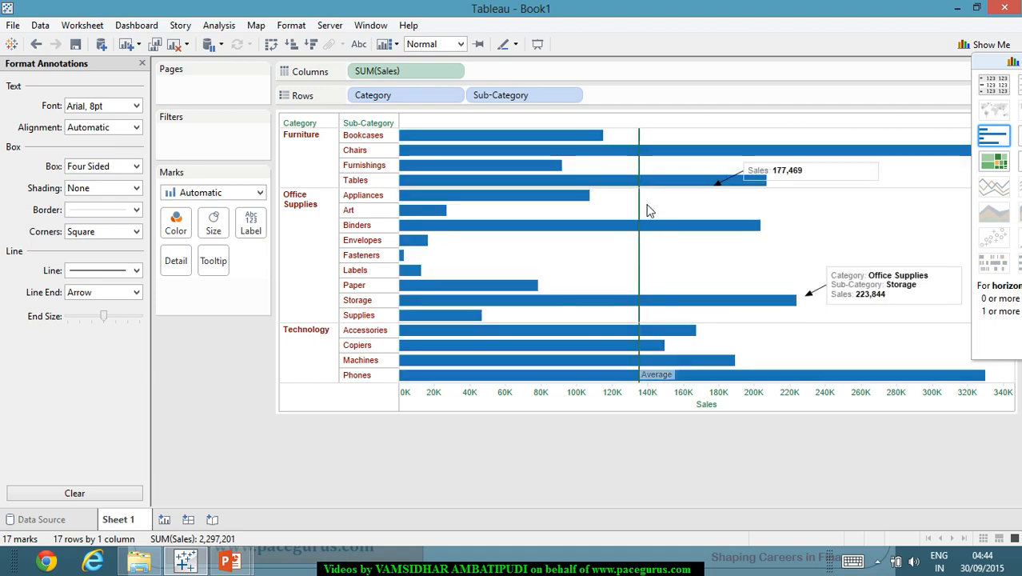
Step: Add a point annotation with the default sales text to the Tables bar where it crosses the average line
mouse_move(647, 189)
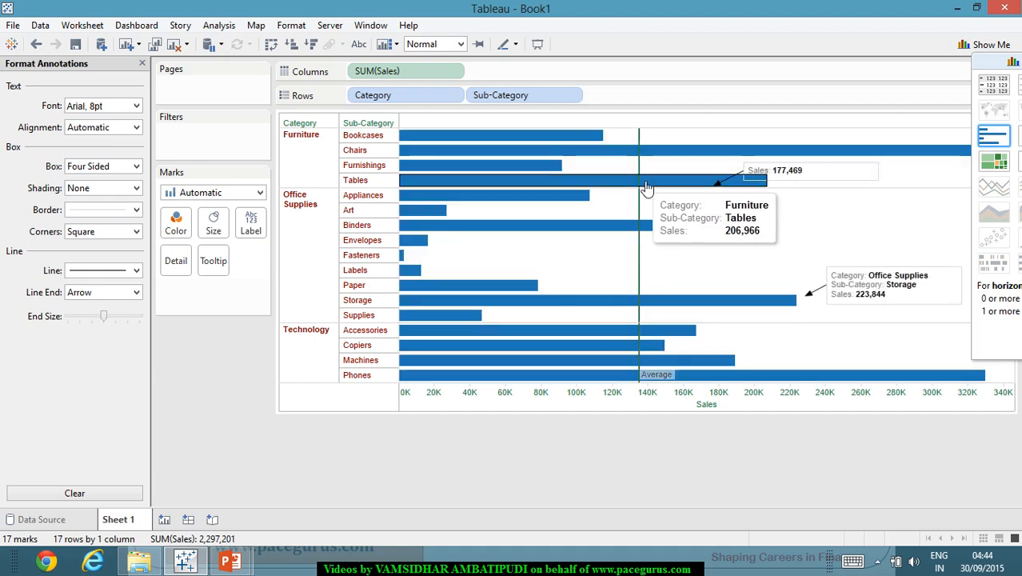
click(646, 186)
right_click(645, 185)
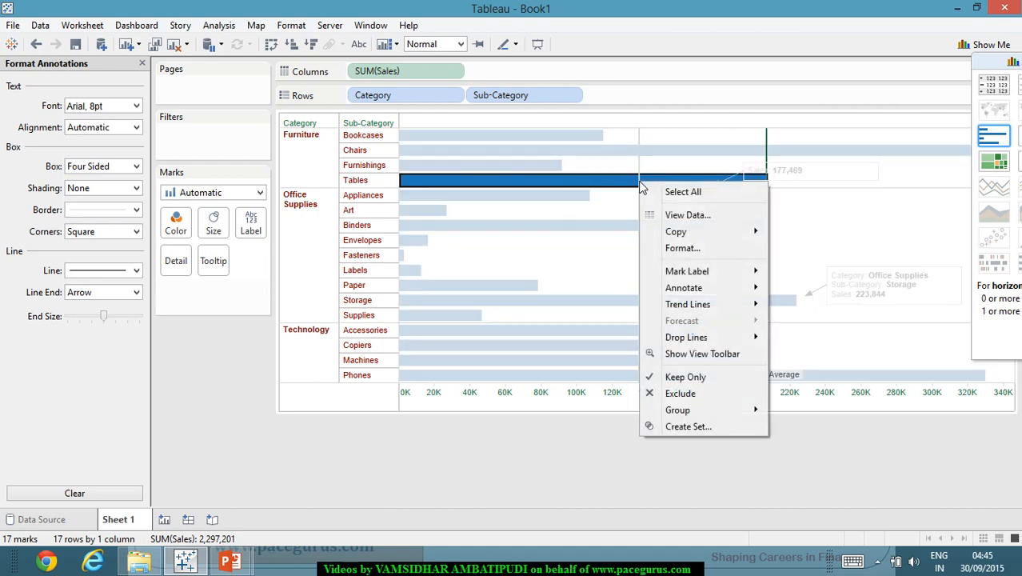
mouse_move(714, 288)
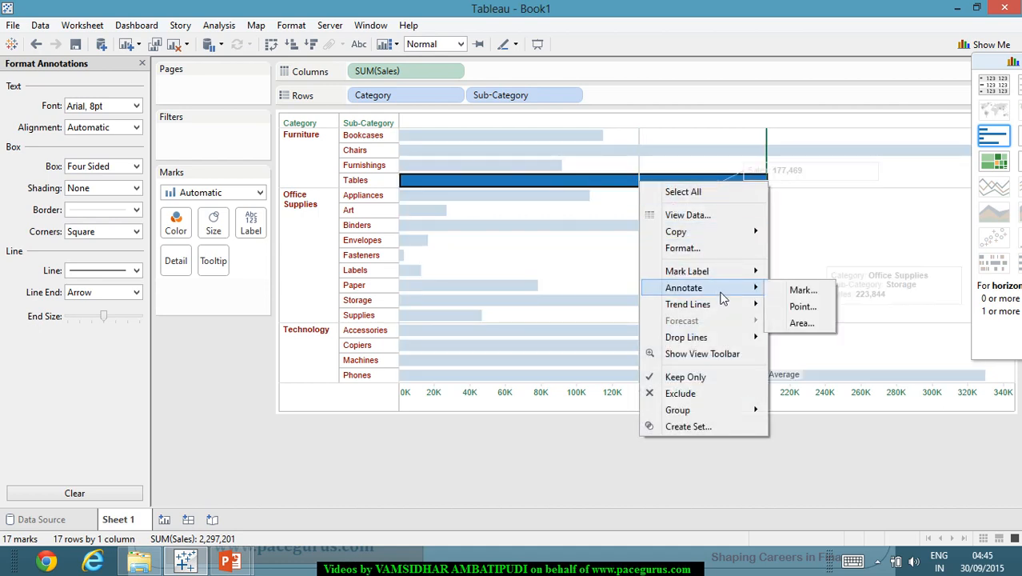
click(803, 306)
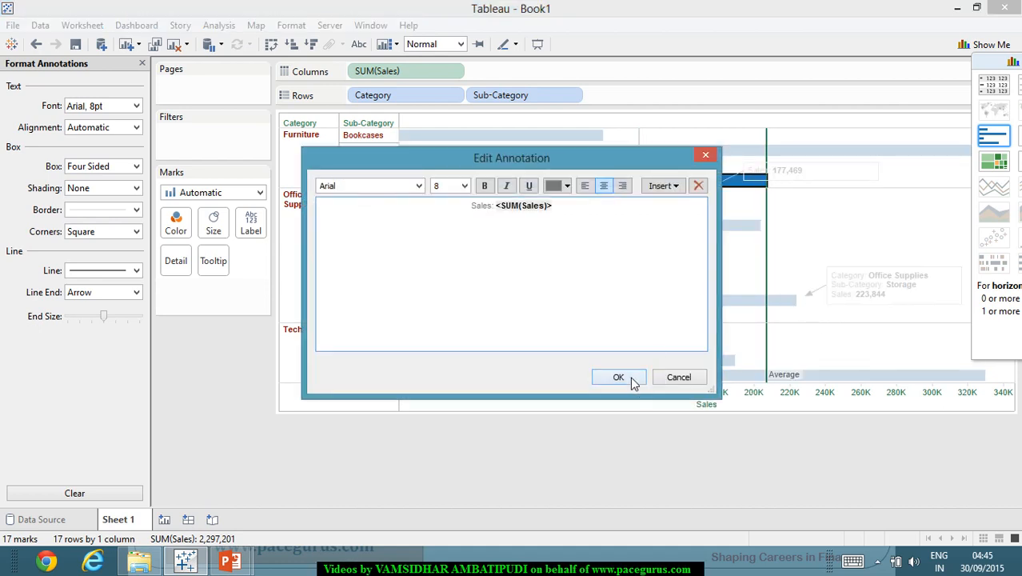
click(632, 374)
click(672, 440)
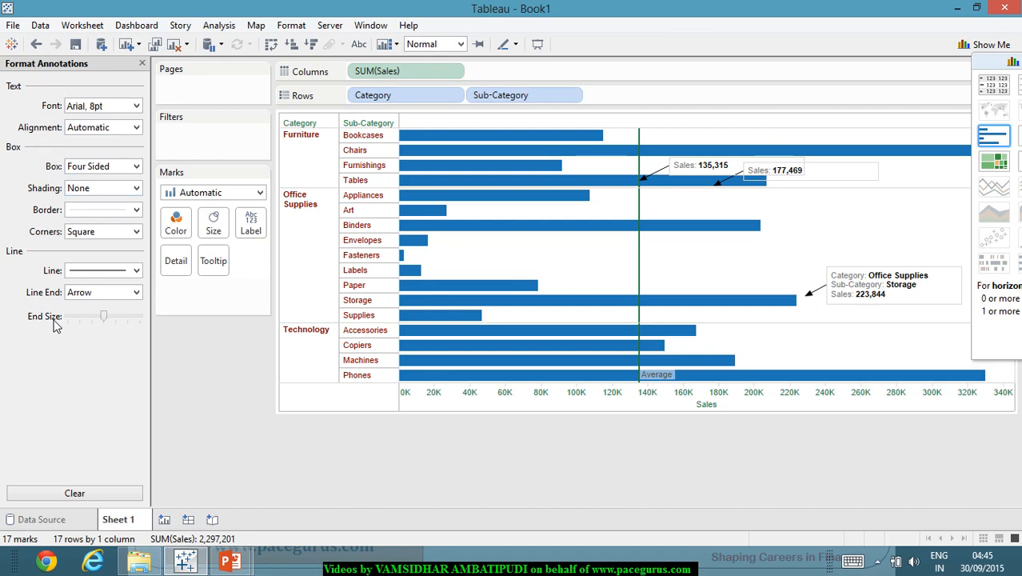
Step: Review the title and caption formatting options, and show the formatting options for field labels
click(290, 31)
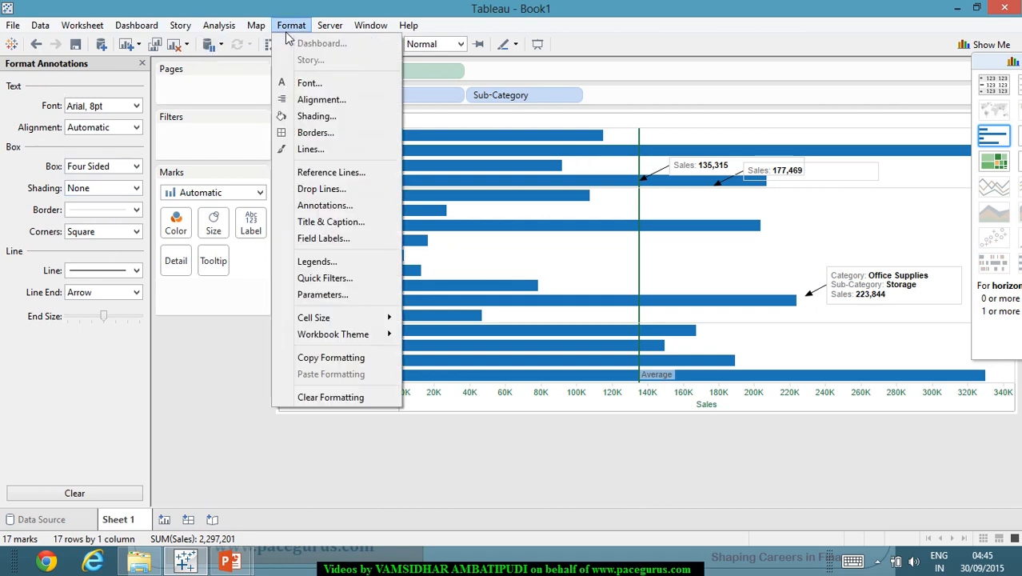
click(350, 224)
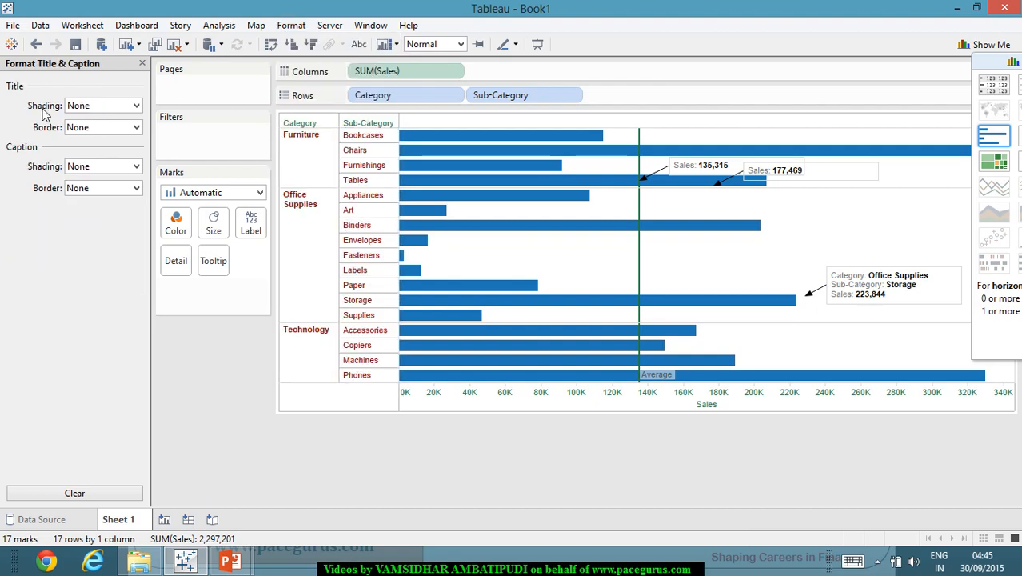
click(290, 25)
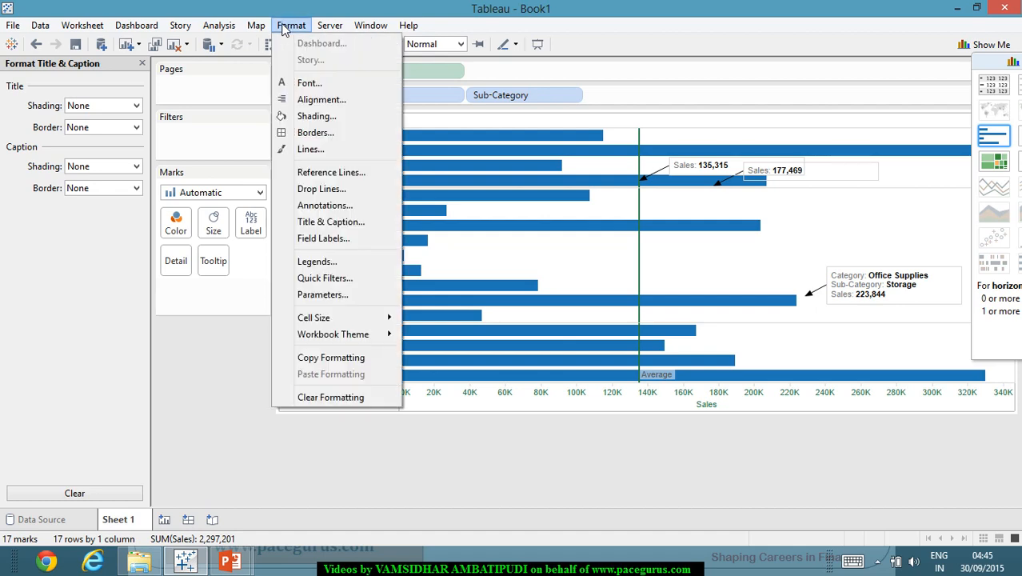
click(323, 239)
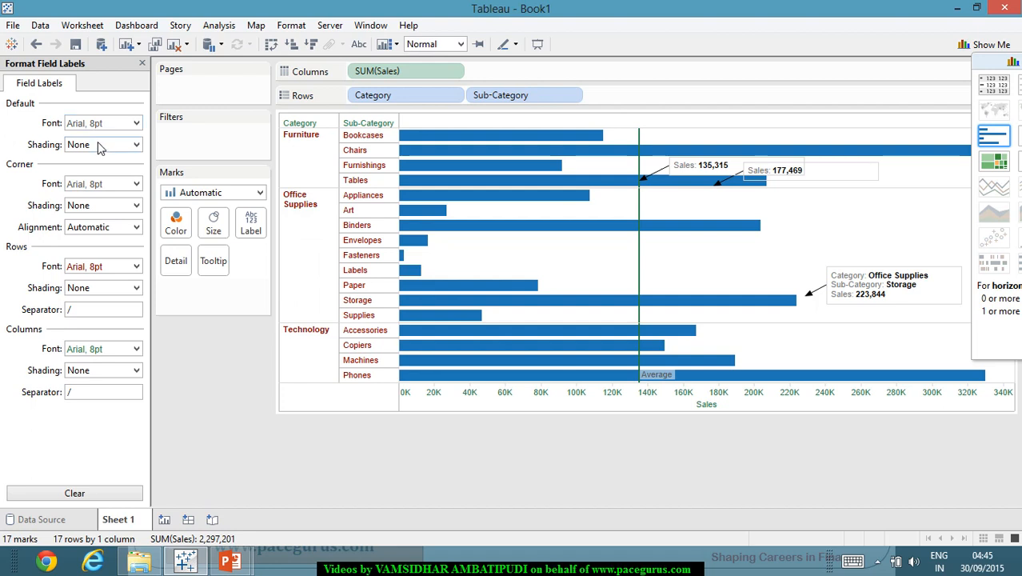
Step: Set the font size of the row field labels to 14 pt
click(136, 266)
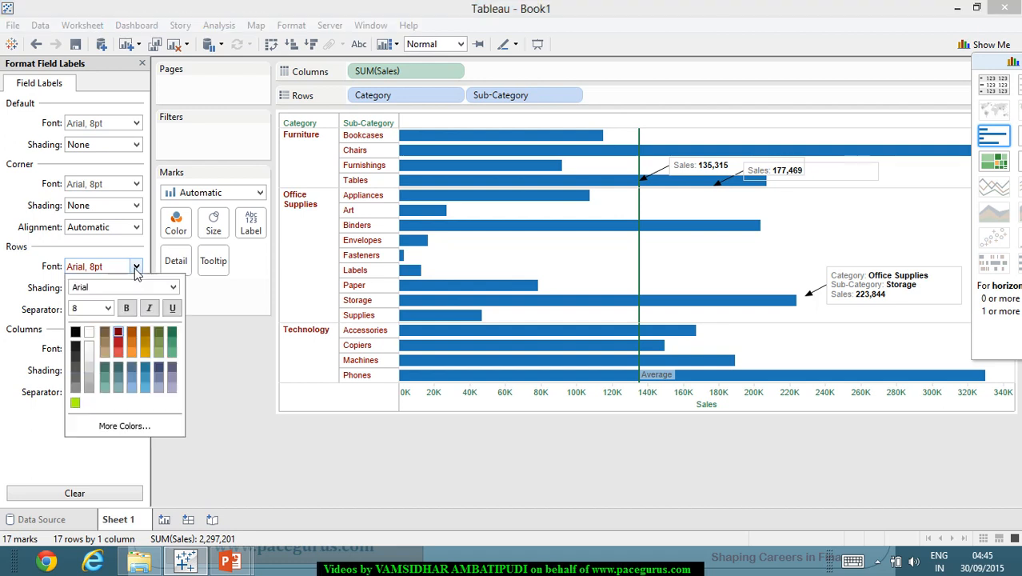
click(108, 308)
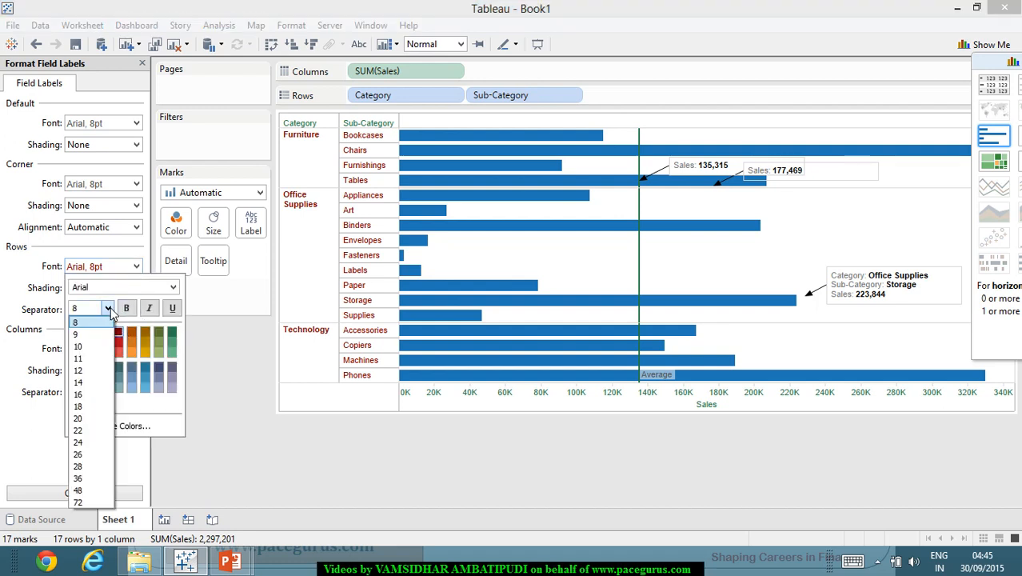
click(96, 383)
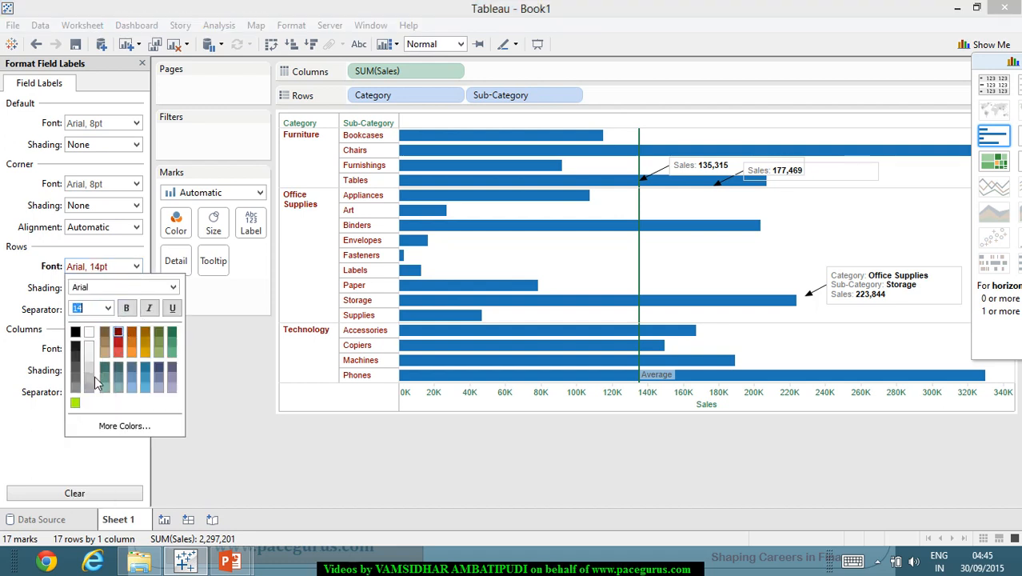
click(225, 416)
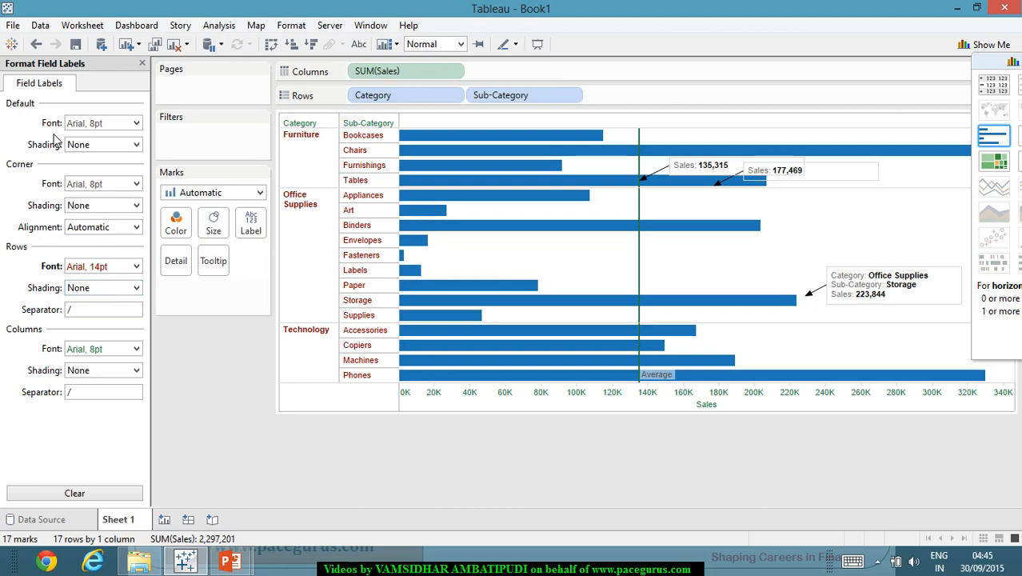
Step: Convert the bar chart to a text table and set the column field labels' font size to 12 pt
click(995, 86)
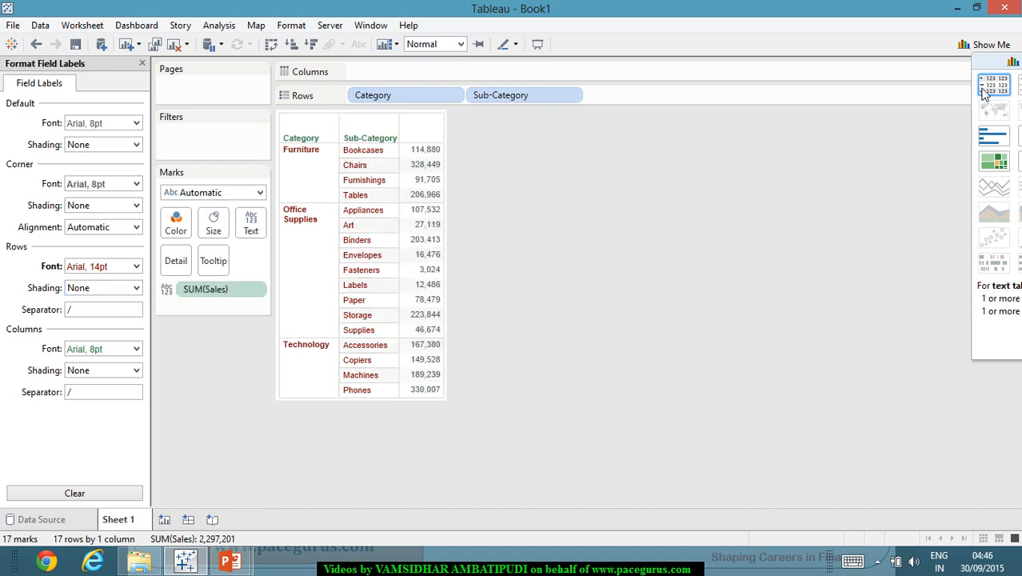
click(135, 350)
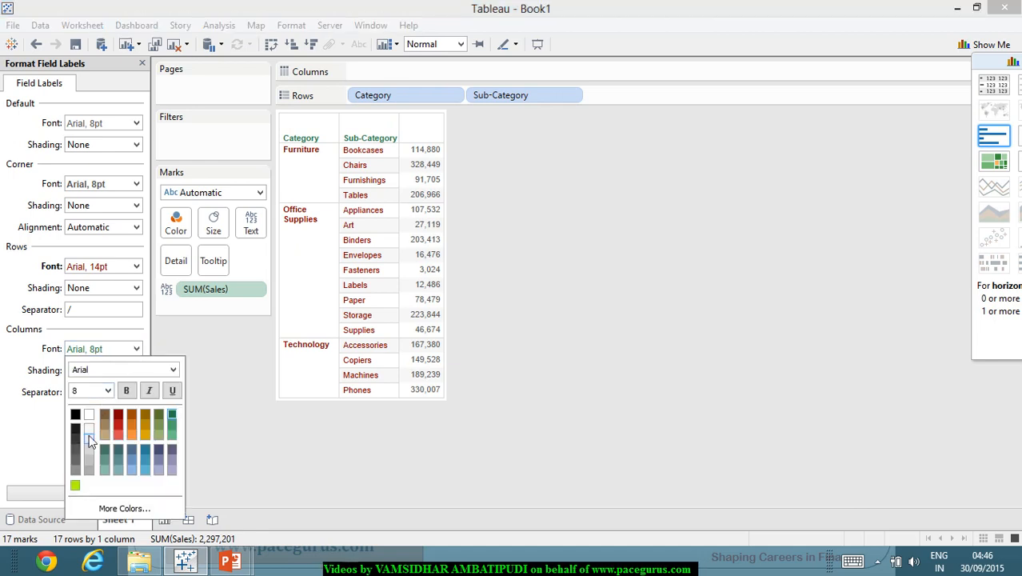
click(107, 391)
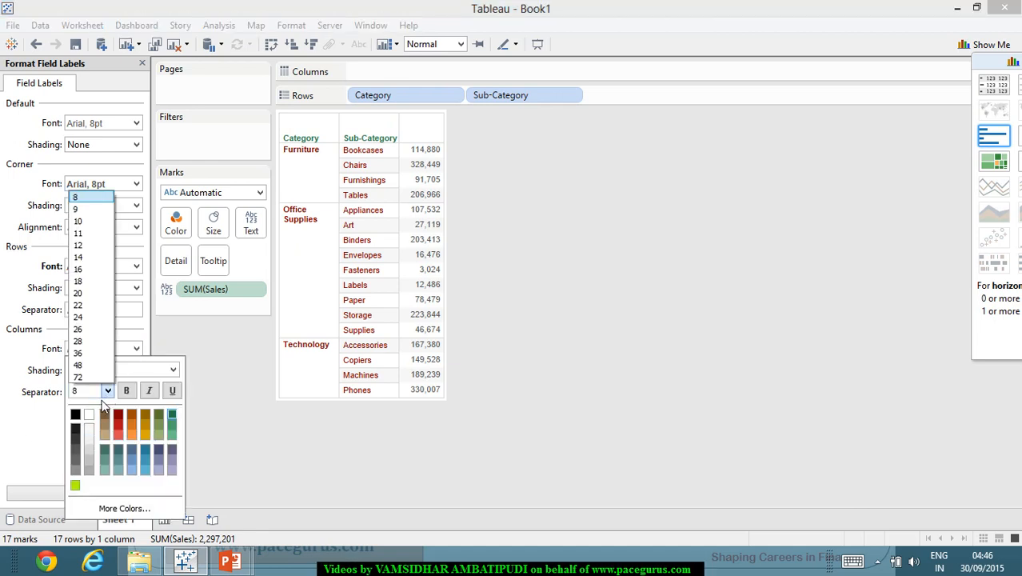
click(102, 245)
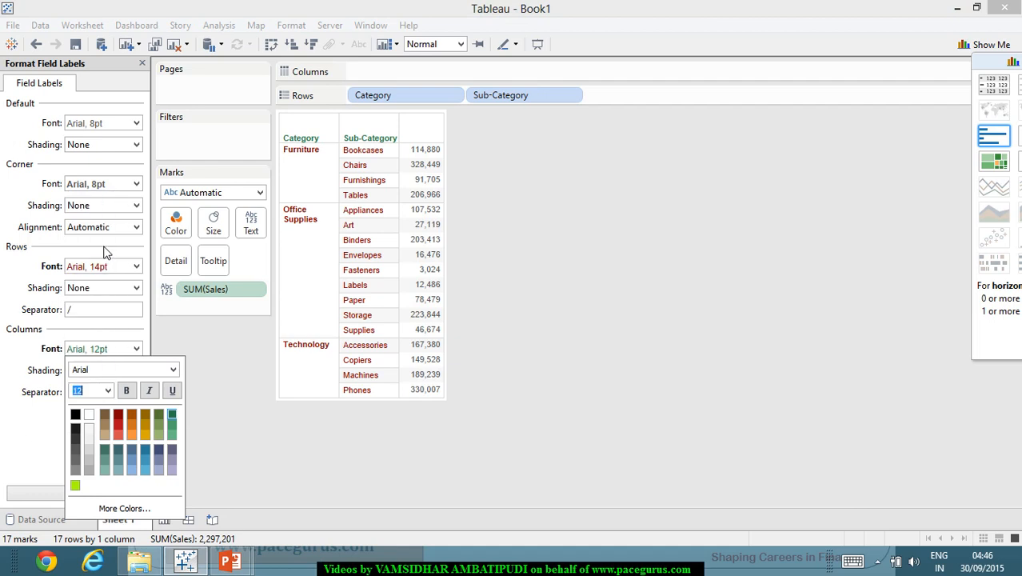
click(291, 469)
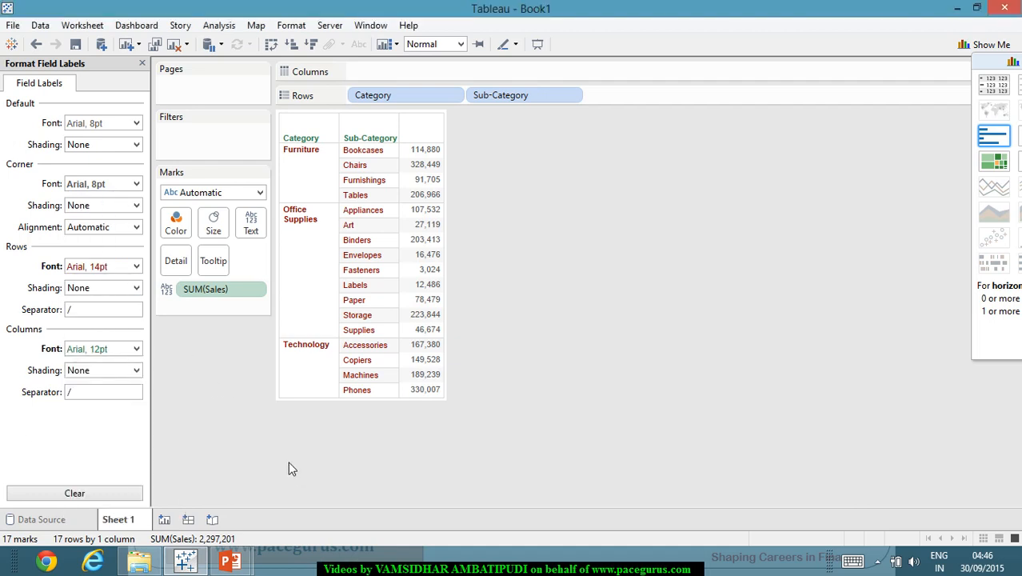
Step: Clear the field label formatting, and clear all remaining formatting from the sheet
click(76, 491)
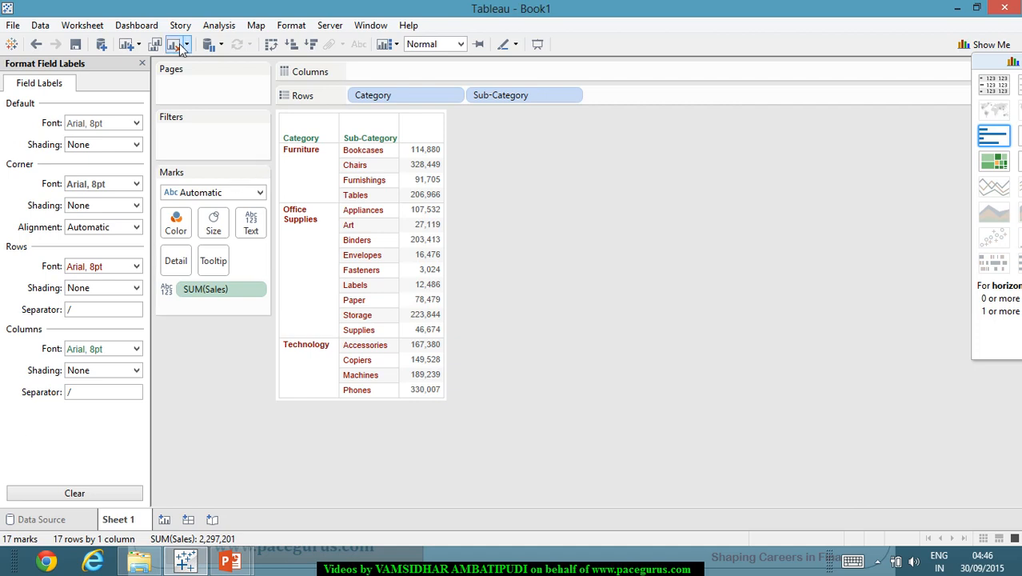
click(293, 26)
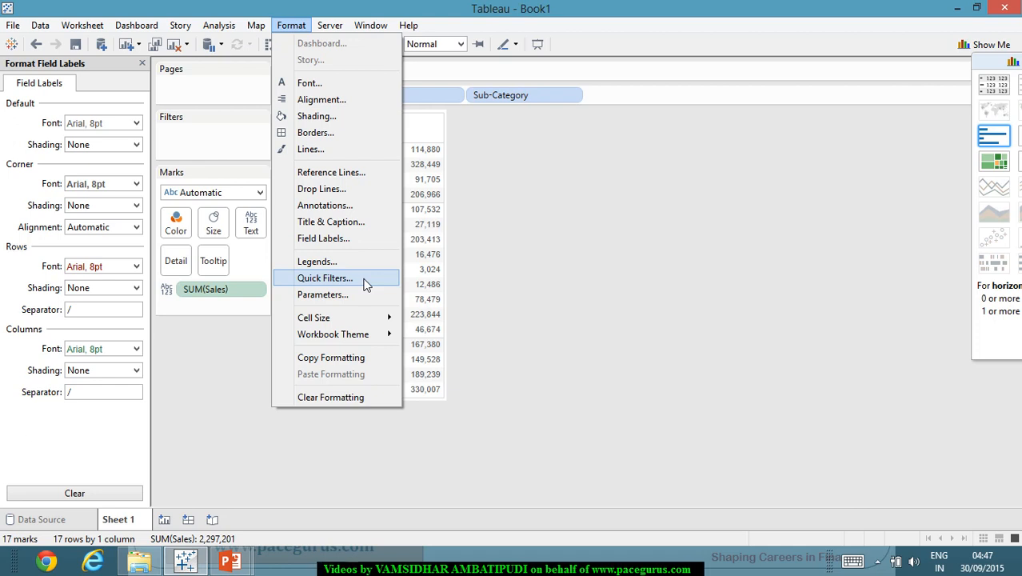
click(371, 397)
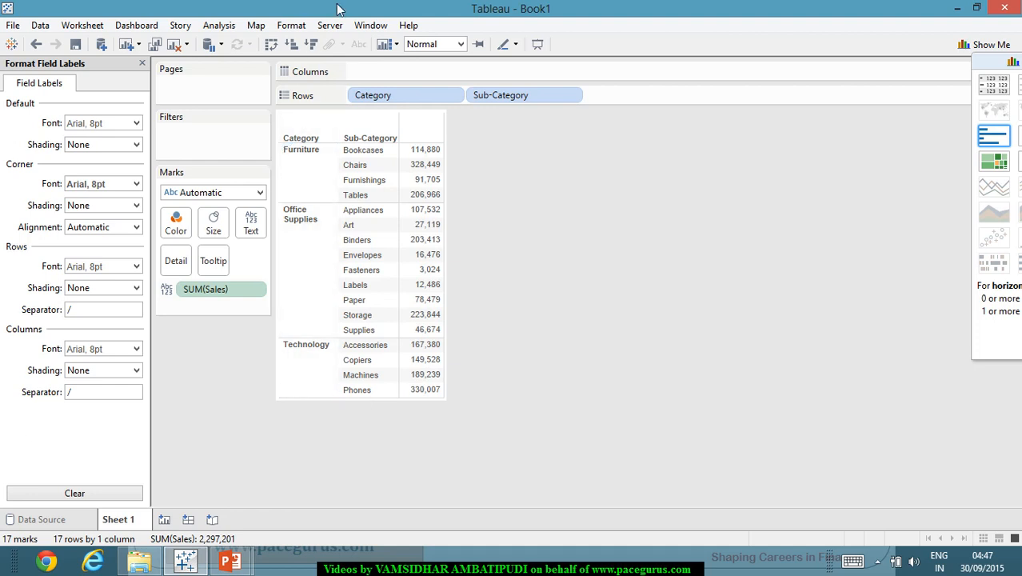
click(293, 25)
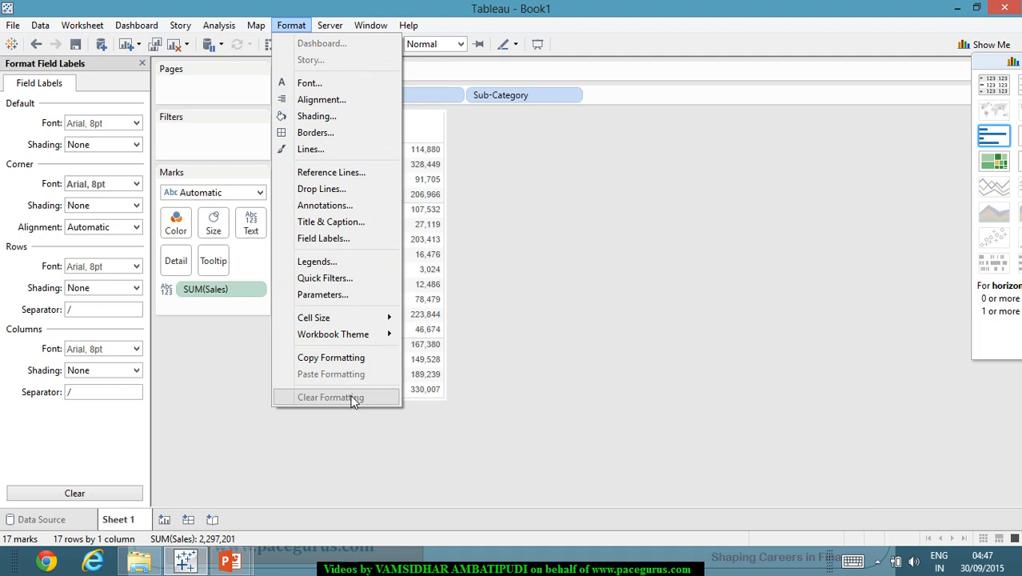
click(661, 307)
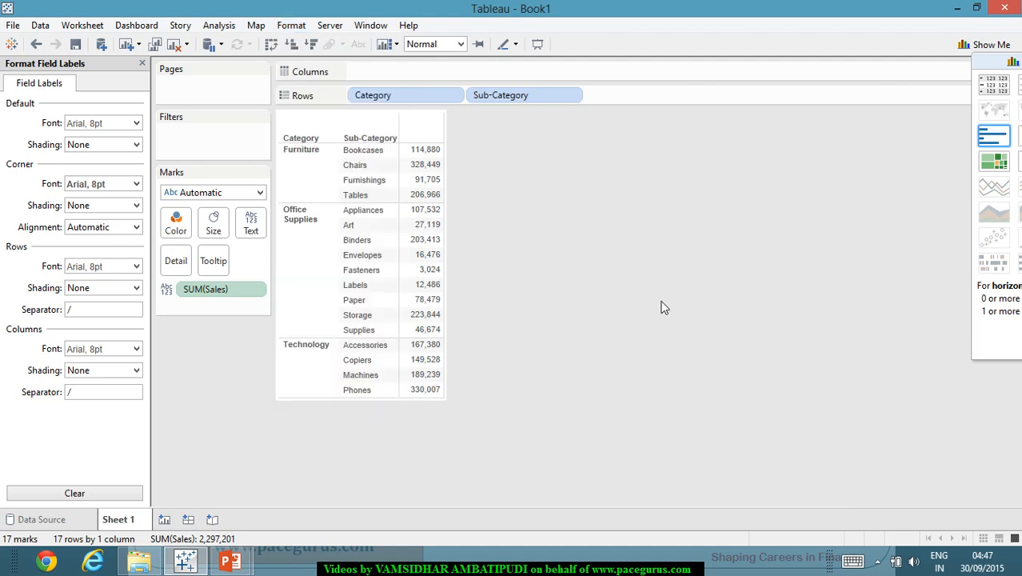